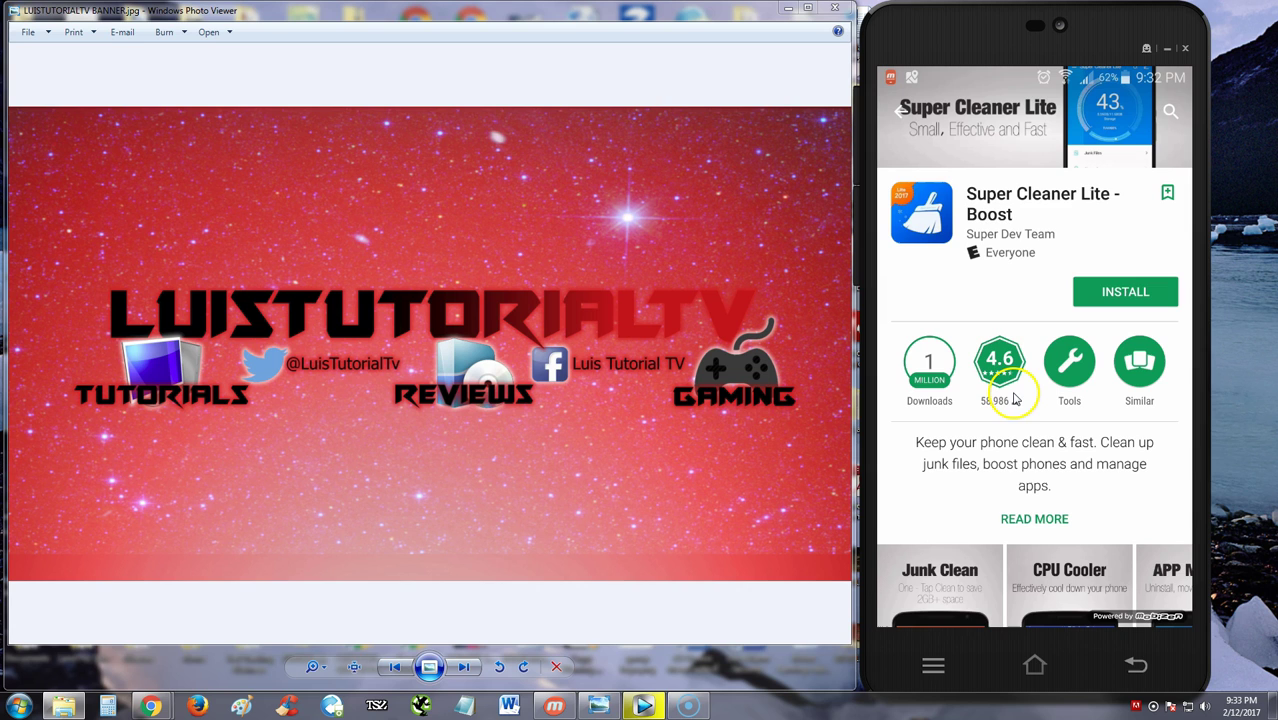
Look through the ratings, reviews and similar apps for Super Cleaner Lite - Boost and install the app.
scroll(1098, 500, down, 10)
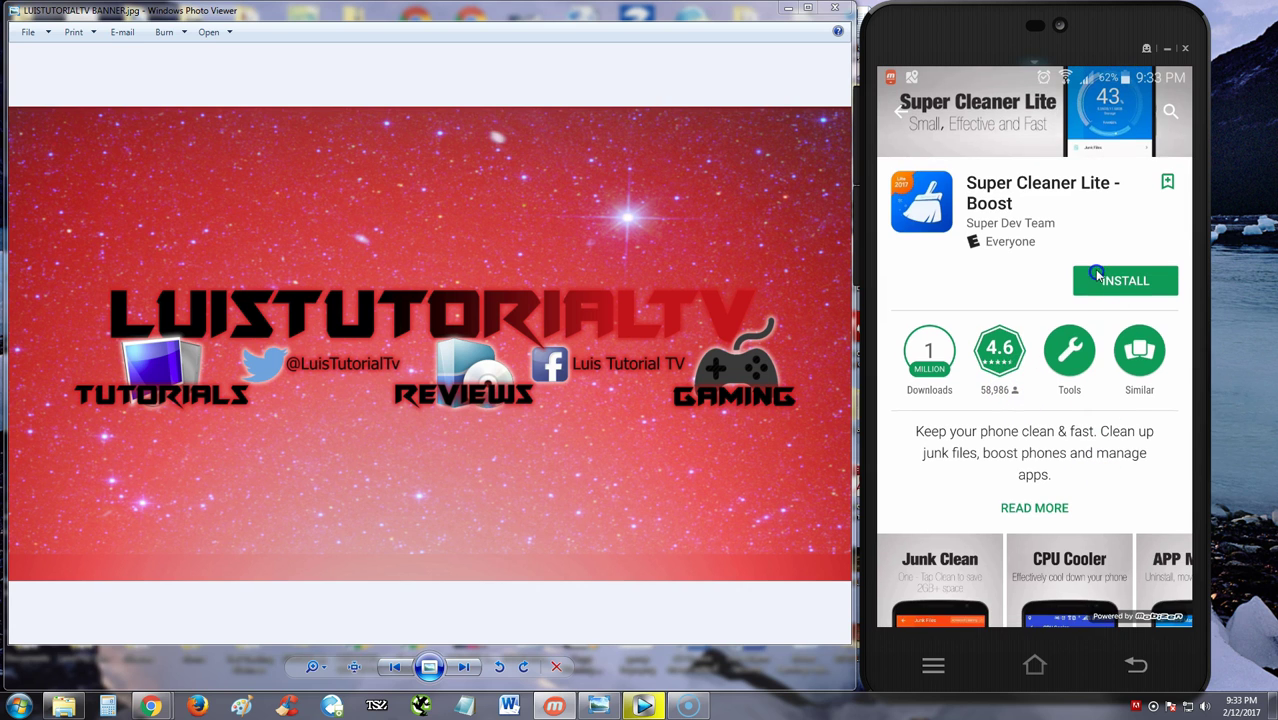
drag(1050, 459, 1056, 559)
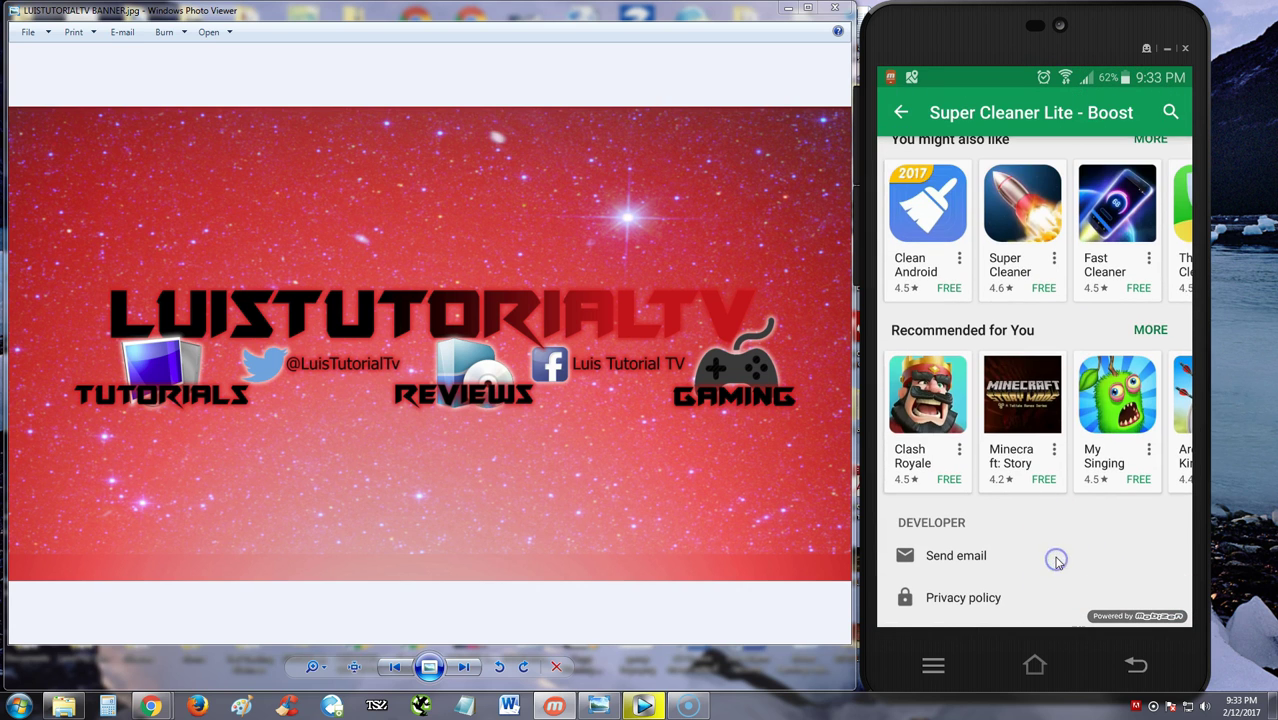
scroll(1070, 330, up, 5)
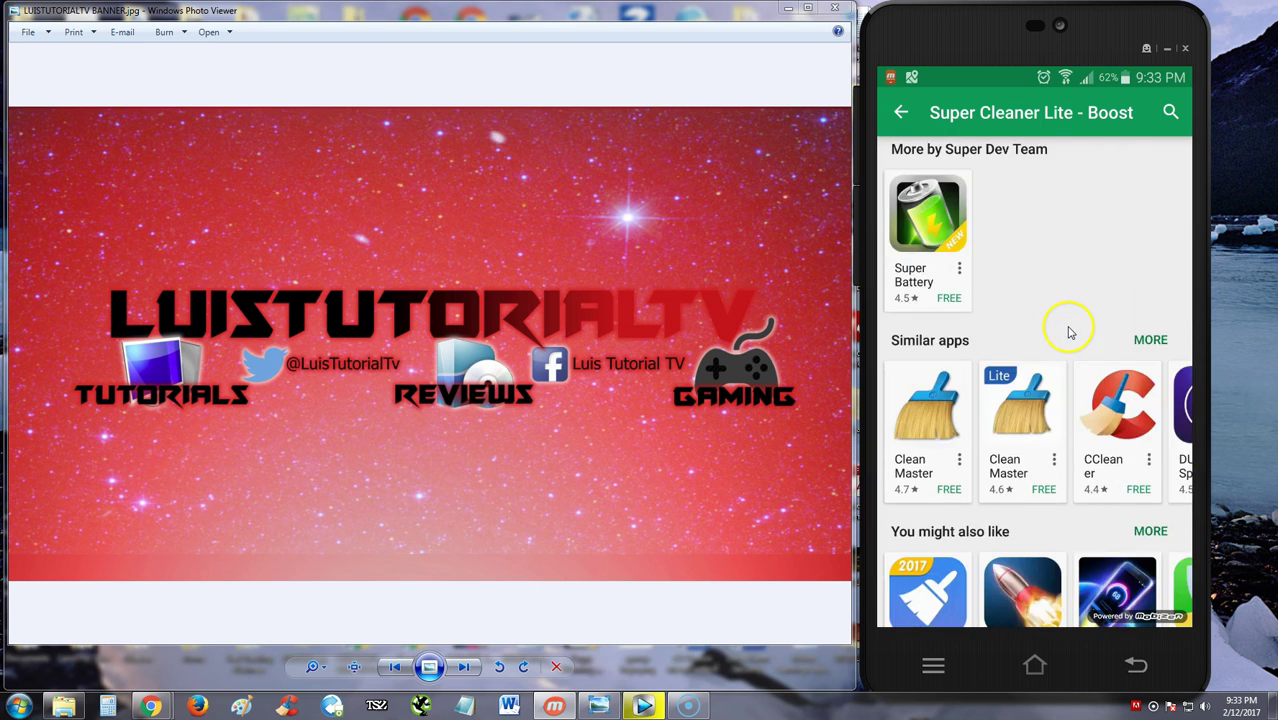
scroll(1067, 333, up, 3)
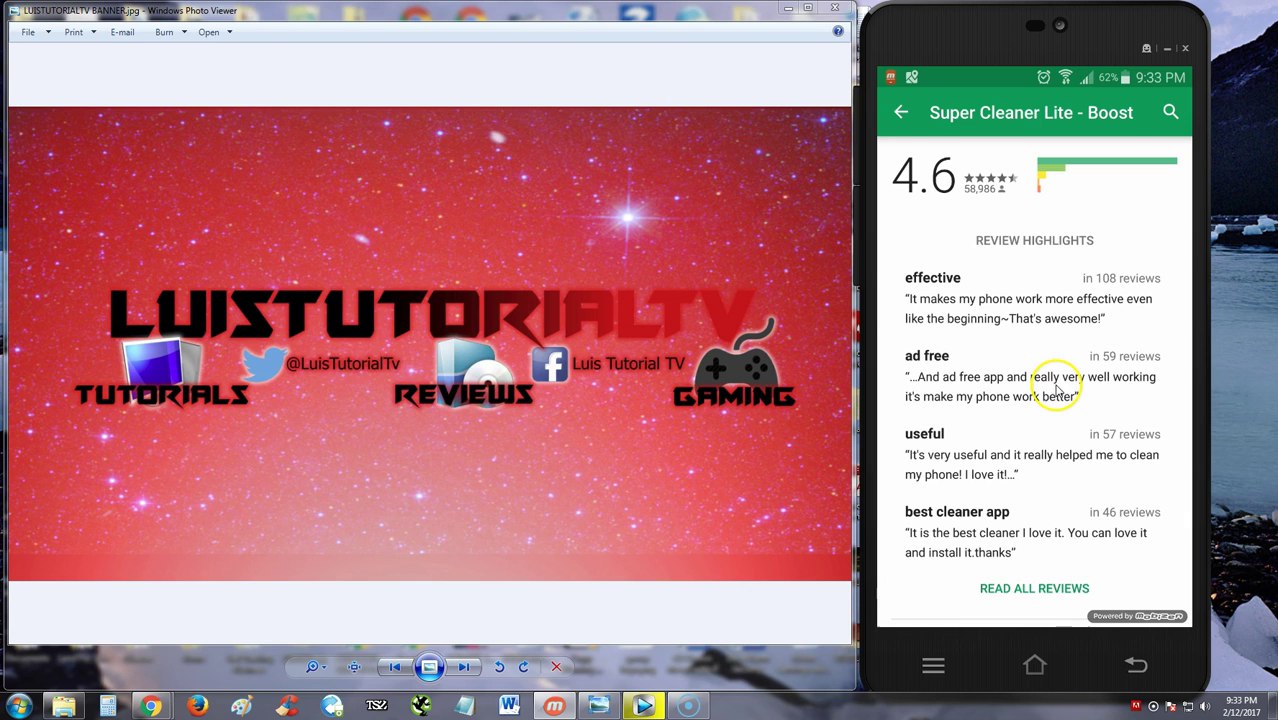
drag(990, 511, 985, 455)
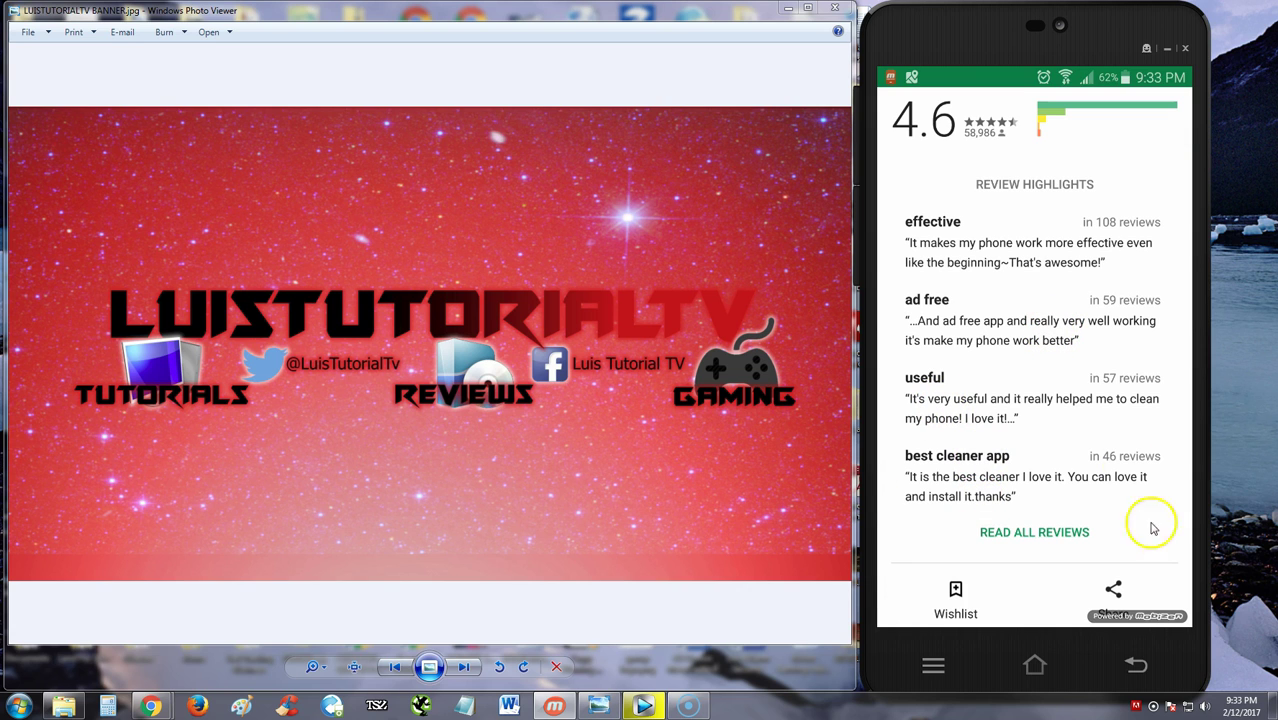
scroll(1015, 481, up, 10)
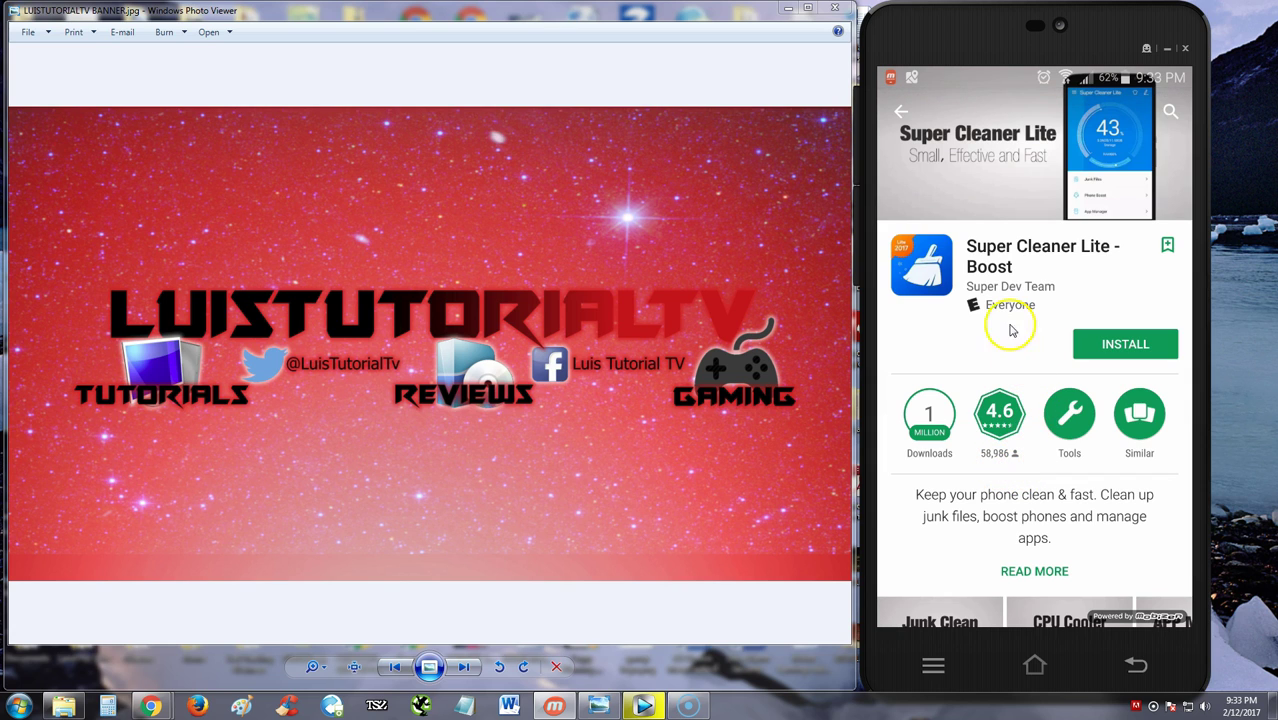
click(1107, 344)
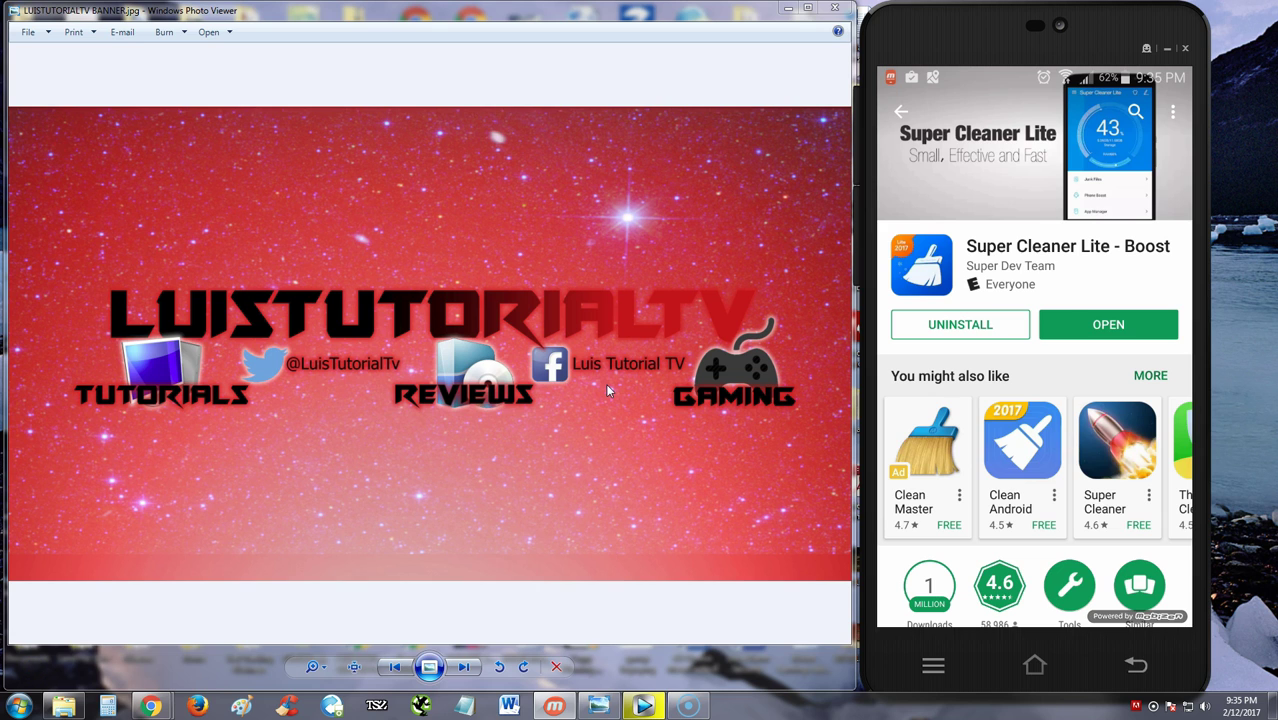
Open the installed Super Cleaner Lite, go through its three introduction cards and start using it.
click(1080, 334)
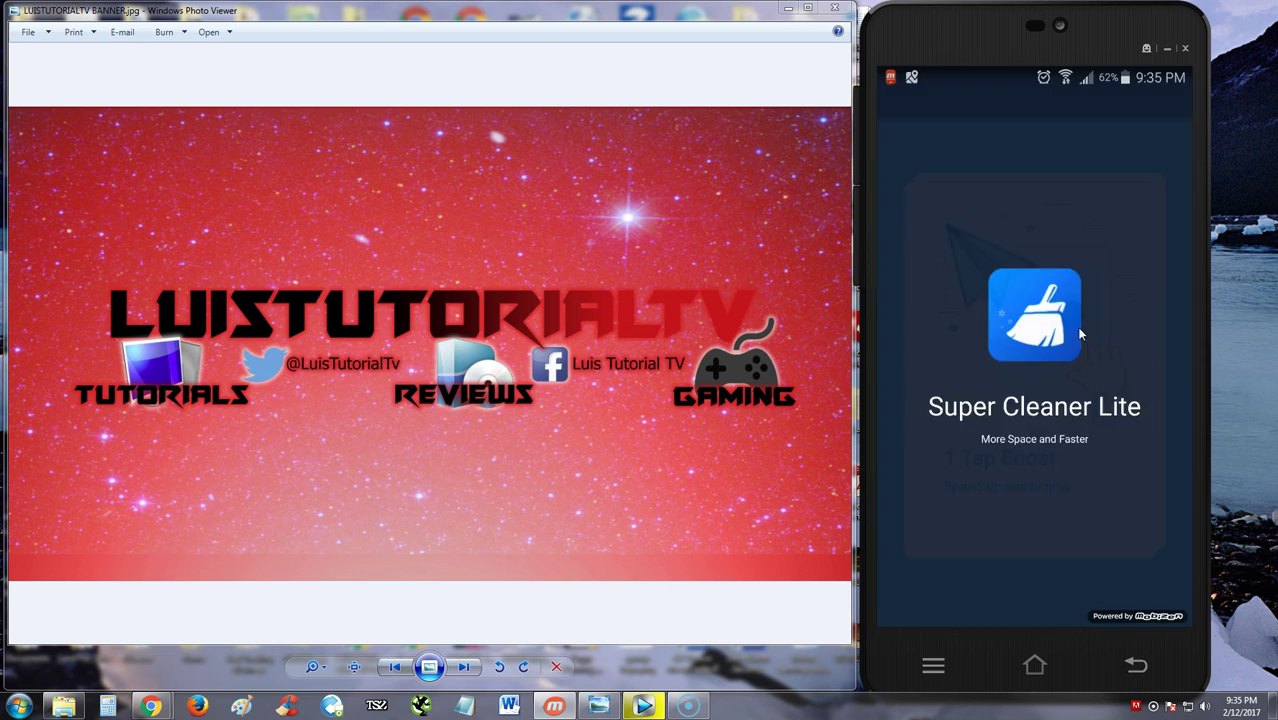
click(1058, 326)
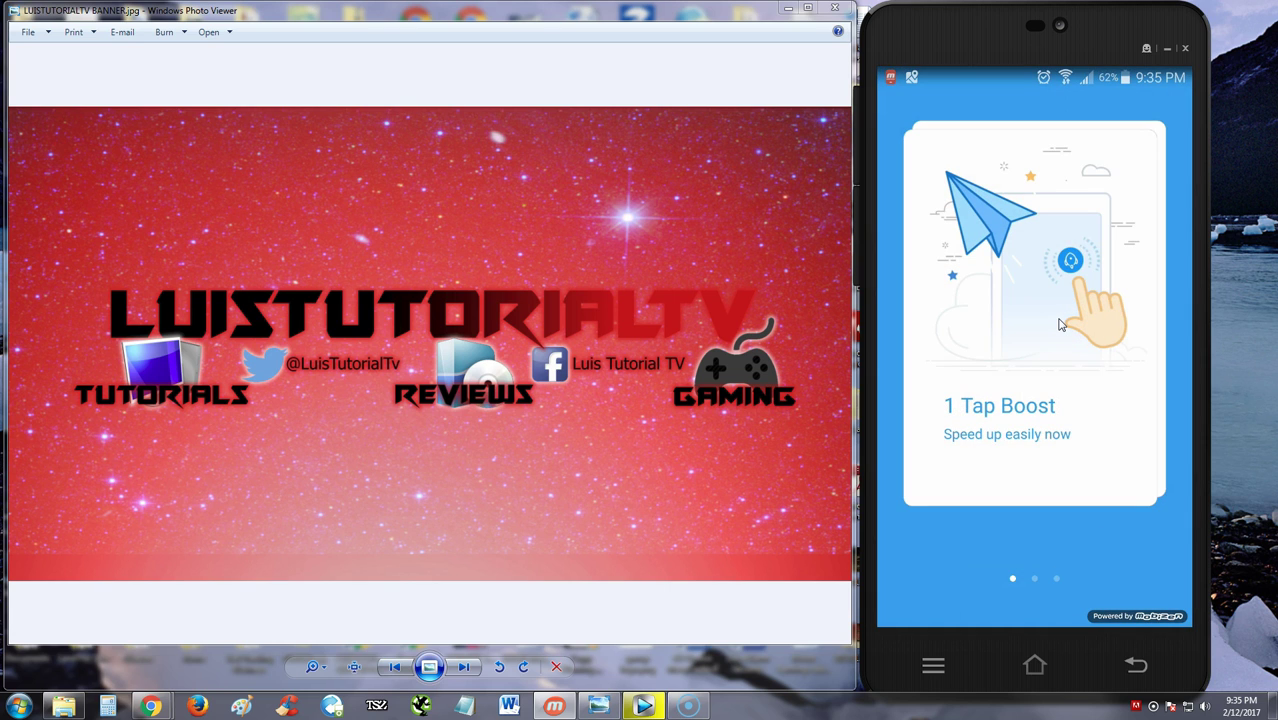
click(1015, 394)
click(1052, 341)
mouse_move(1005, 398)
mouse_down()
mouse_move(984, 394)
mouse_move(996, 402)
mouse_move(970, 442)
mouse_move(1048, 447)
mouse_move(1030, 400)
mouse_move(1093, 485)
mouse_move(993, 542)
mouse_move(1041, 465)
mouse_move(1080, 438)
mouse_move(1110, 440)
mouse_move(1027, 408)
mouse_move(1066, 483)
mouse_move(1036, 578)
mouse_up()
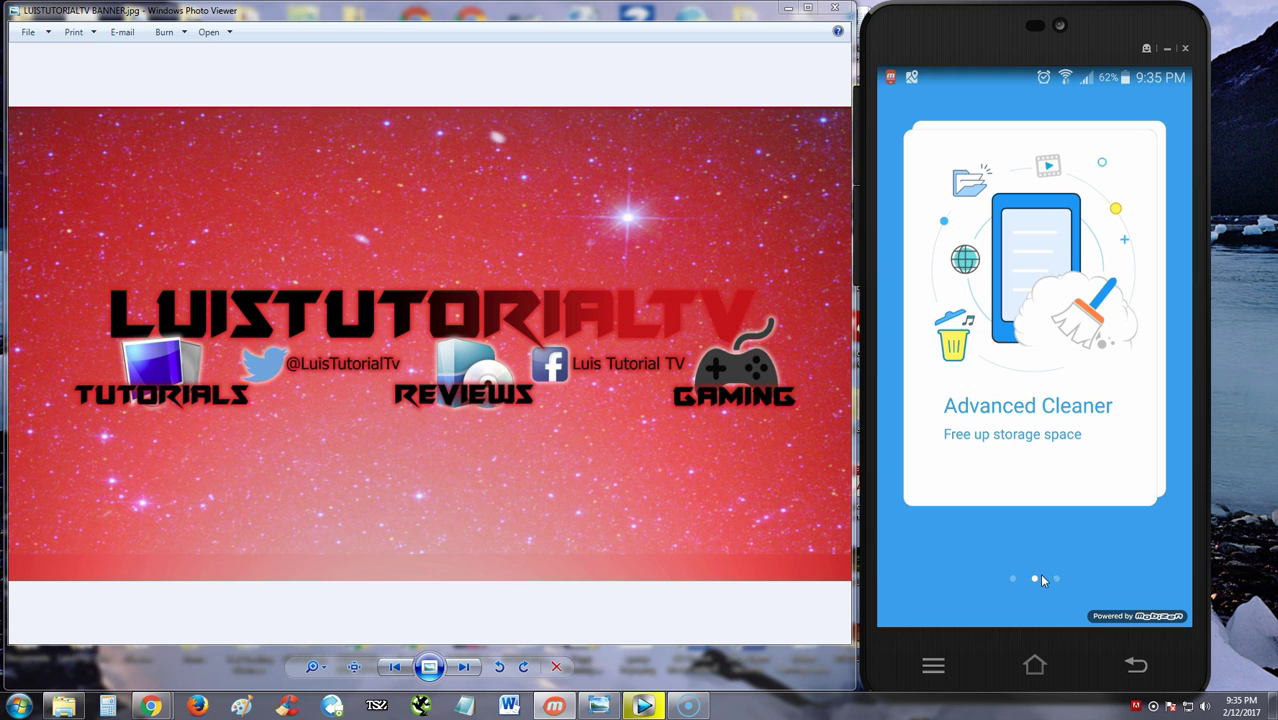
click(1058, 582)
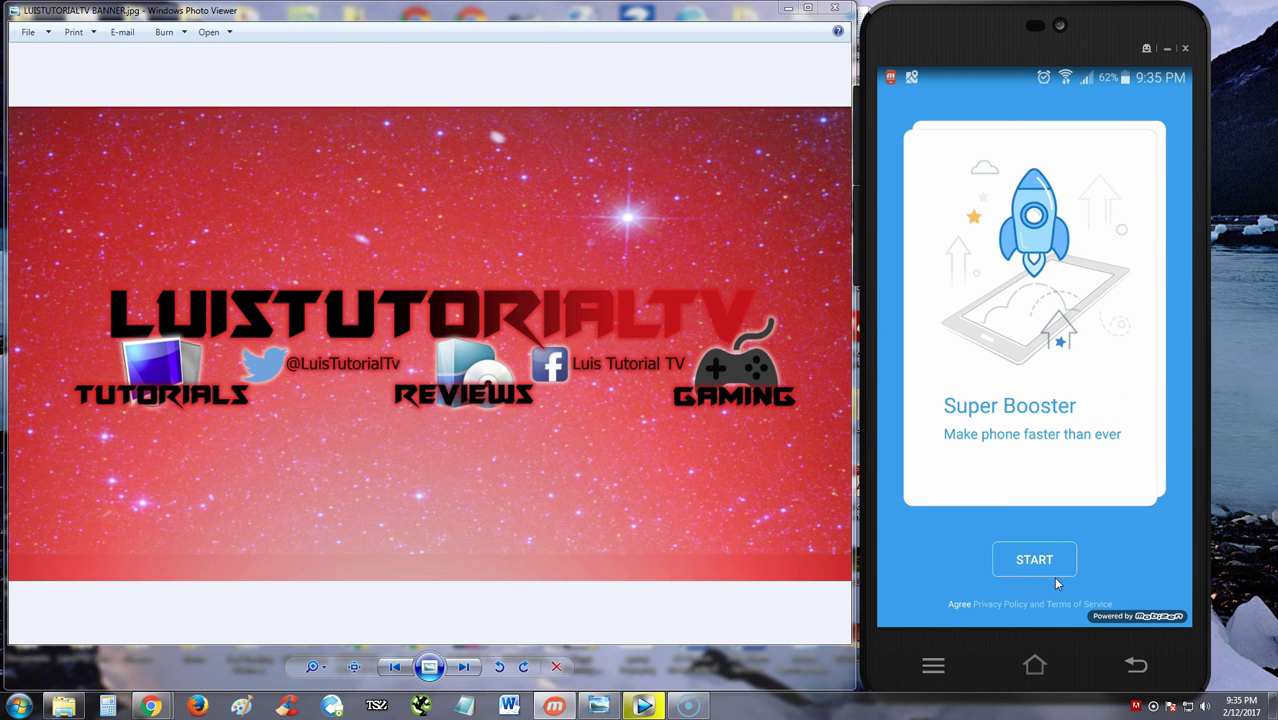
drag(1028, 452, 1097, 453)
click(1045, 565)
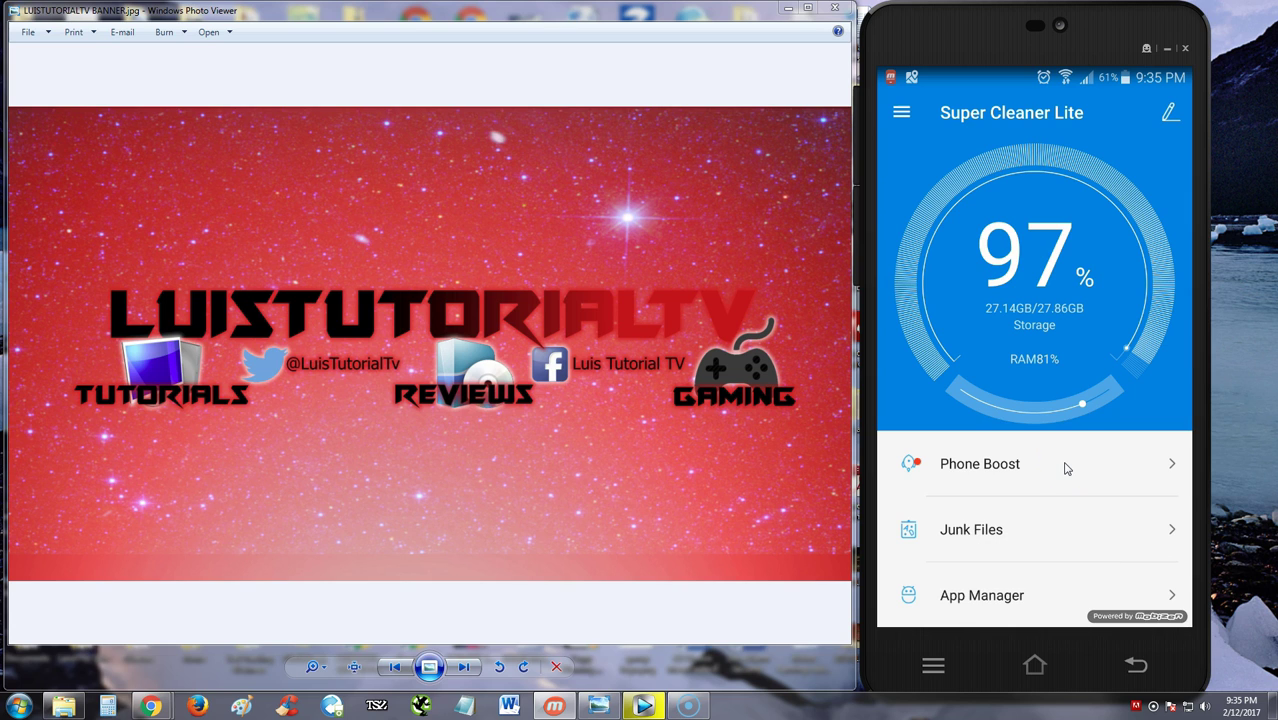
Grant Super Cleaner Lite access to photos, media and files, and clean the suggested junk files.
click(1063, 313)
click(1048, 303)
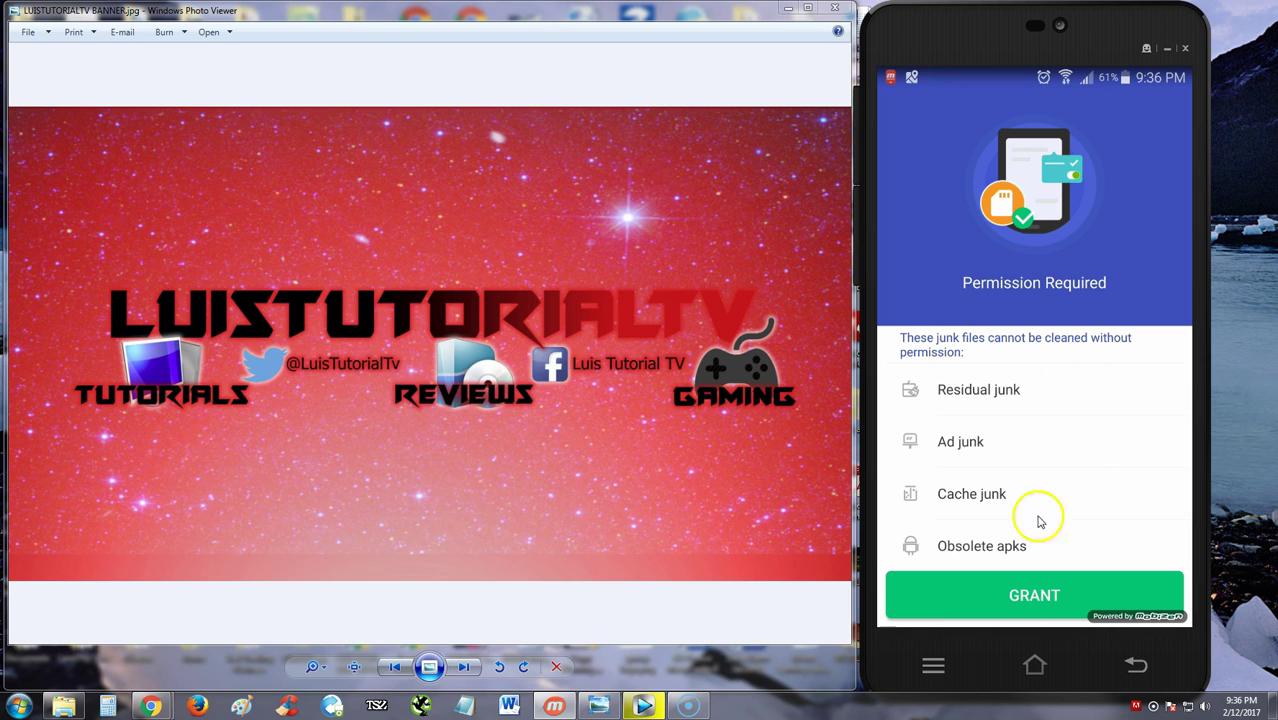
click(1031, 598)
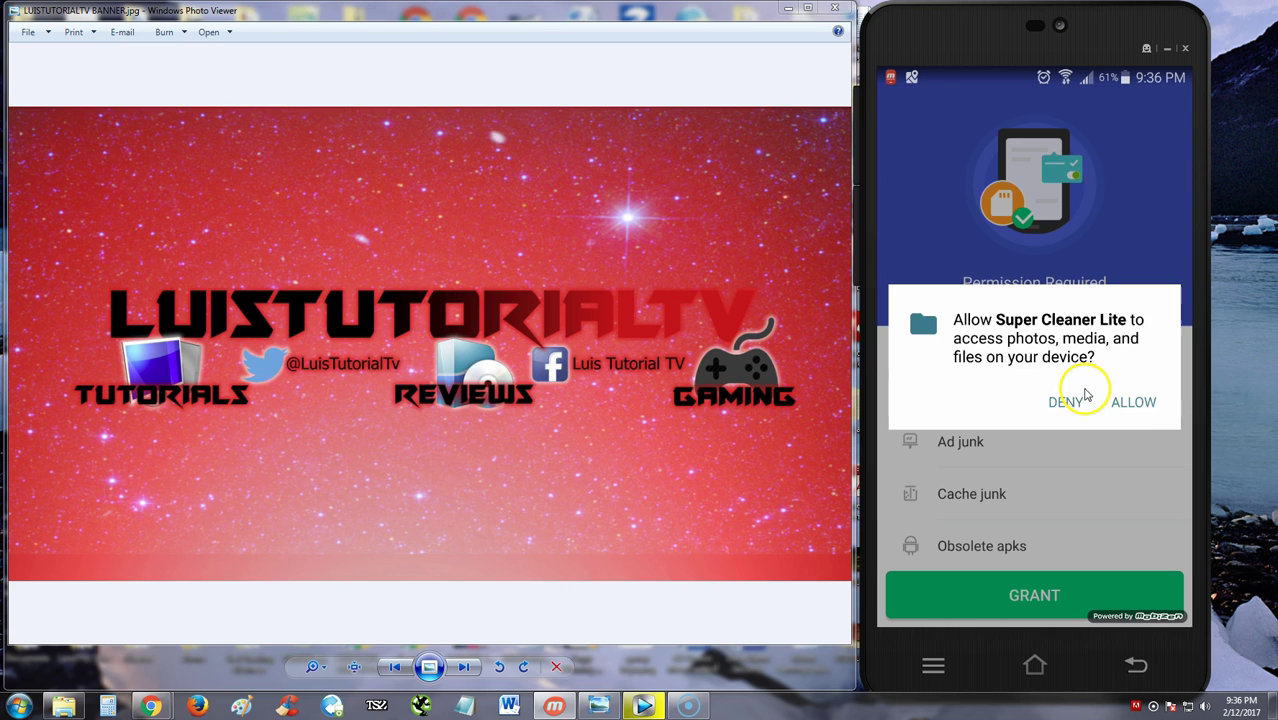
click(1138, 402)
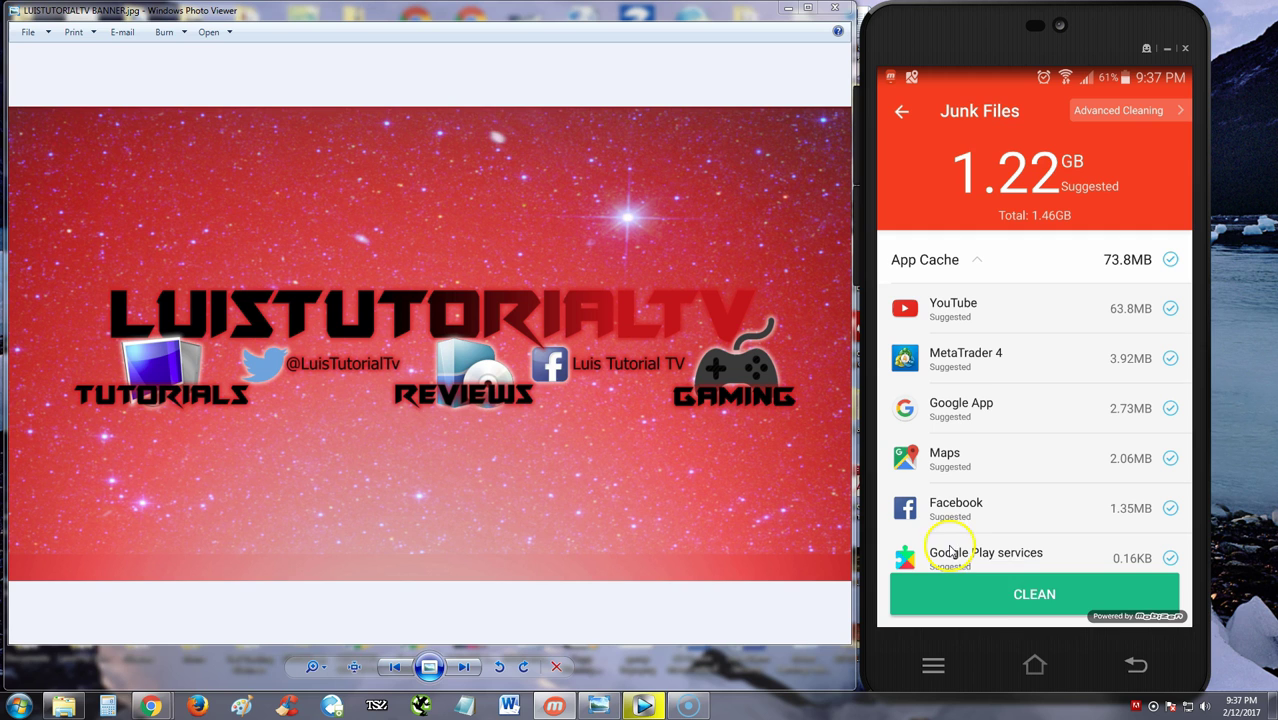
click(1030, 600)
click(1107, 566)
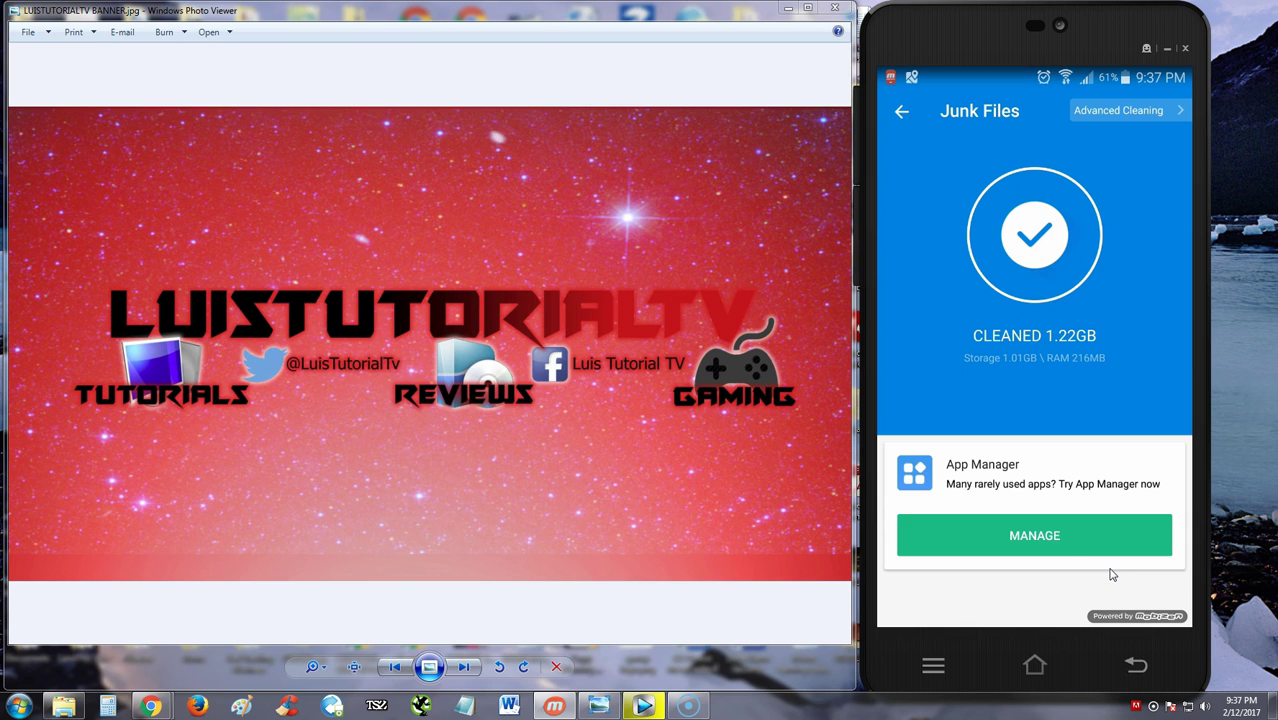
Open the App Manager from the cleaning result and look through the apps listed by size.
click(1048, 538)
click(1108, 532)
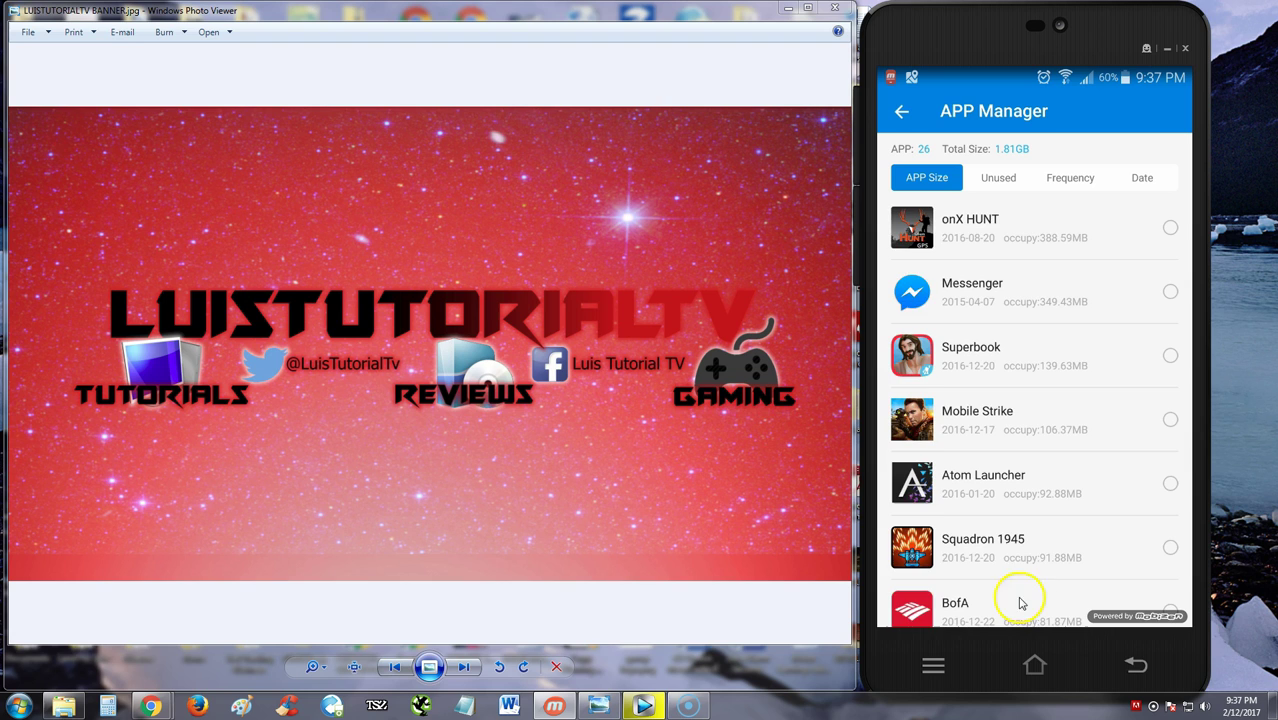
scroll(1045, 514, down, 1)
scroll(1048, 514, up, 2)
Allow usage tracking for Super Cleaner Lite from the App Manager's Unused view and return to the list of unused apps.
click(998, 177)
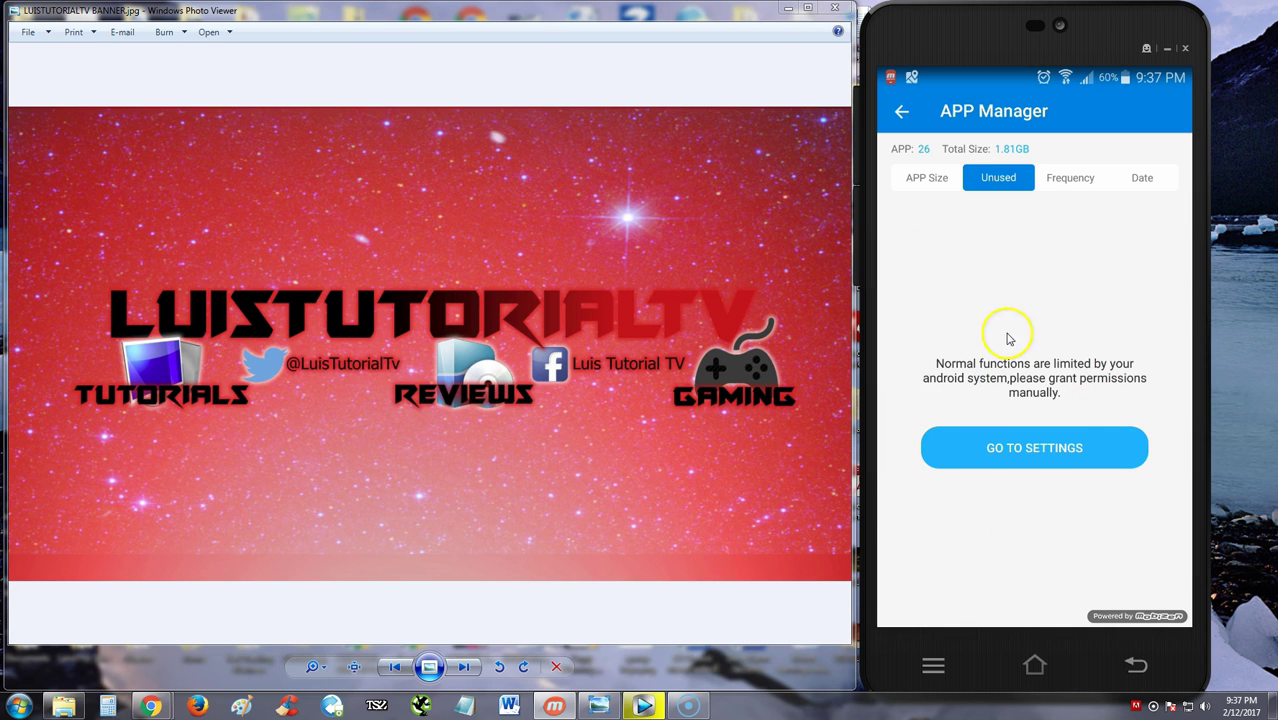
click(1045, 447)
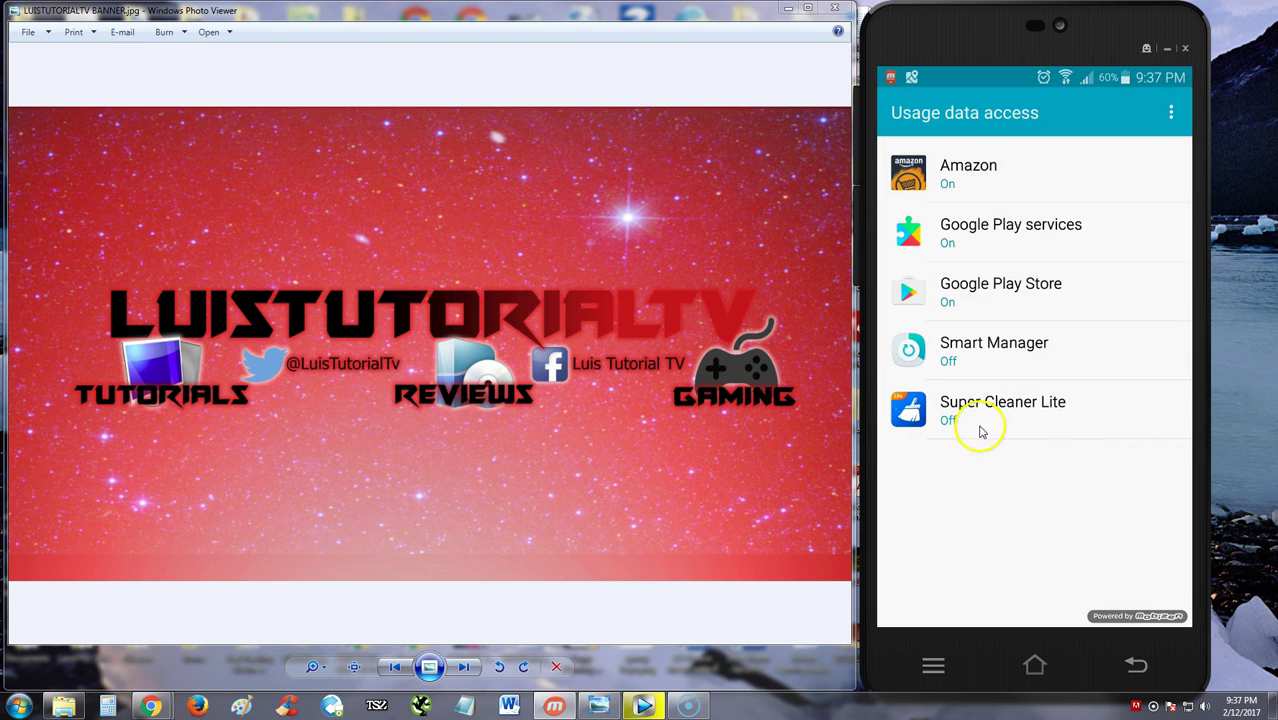
click(1037, 428)
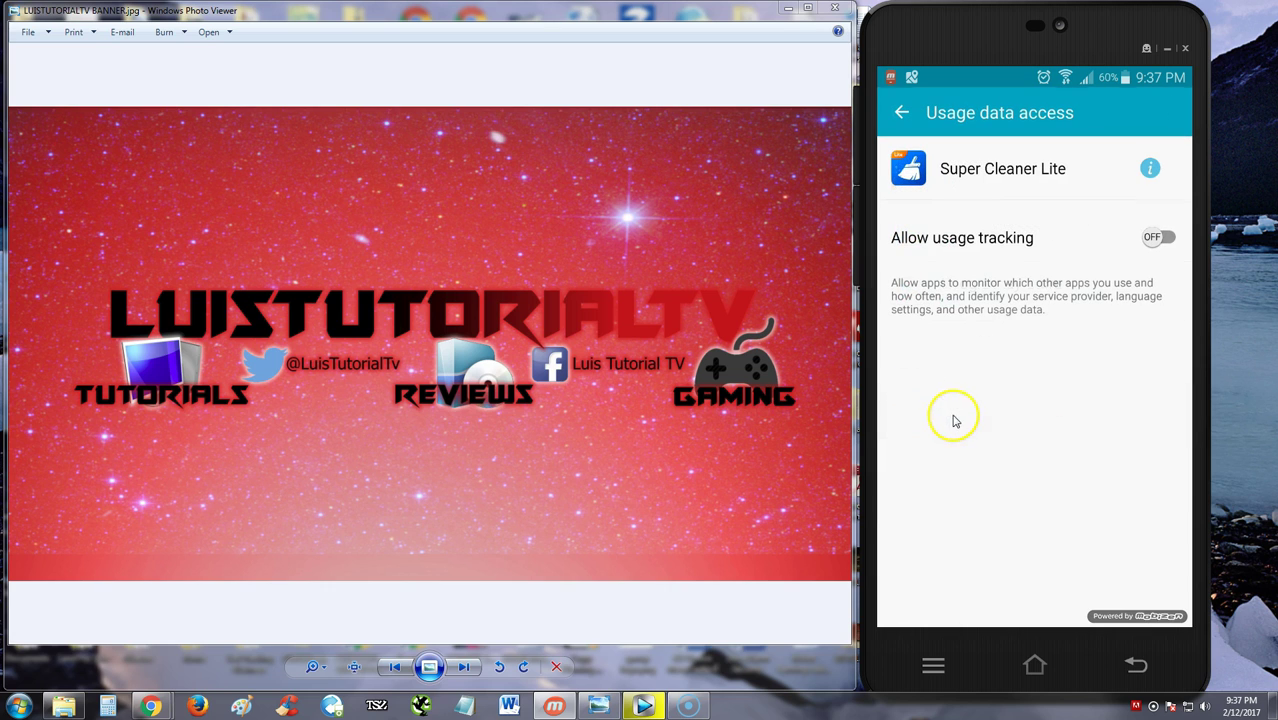
click(1162, 238)
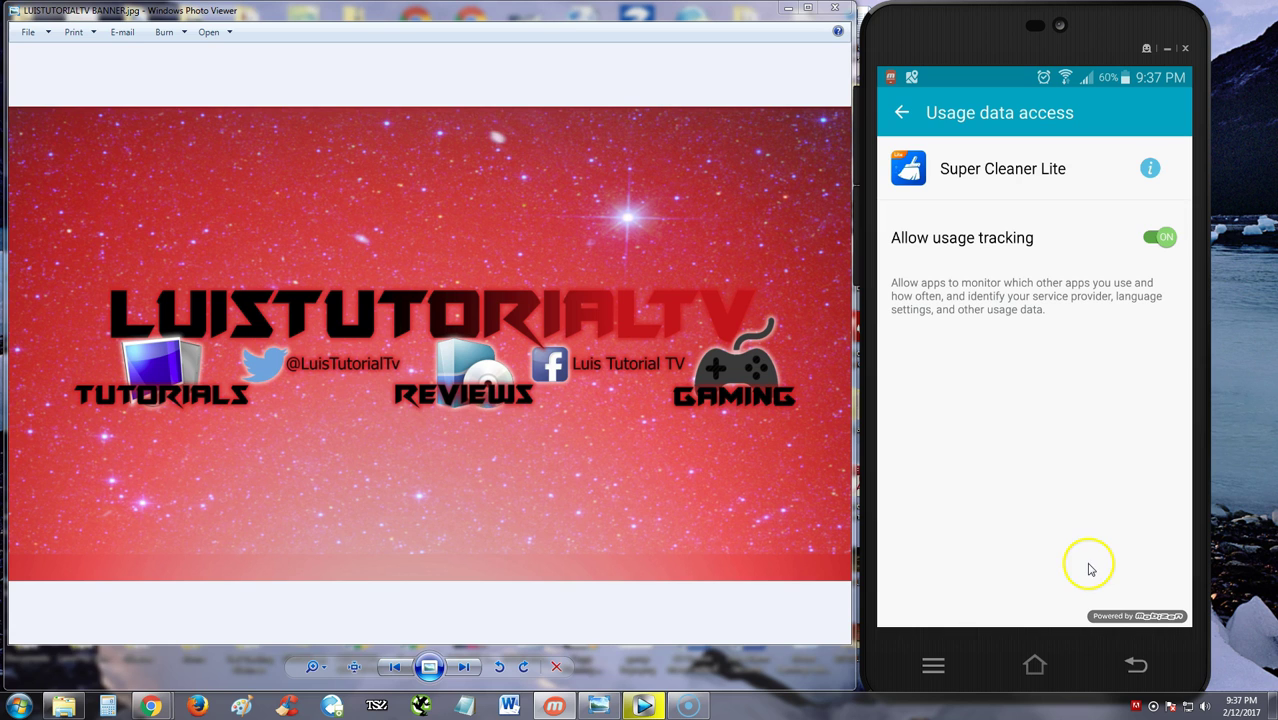
click(902, 113)
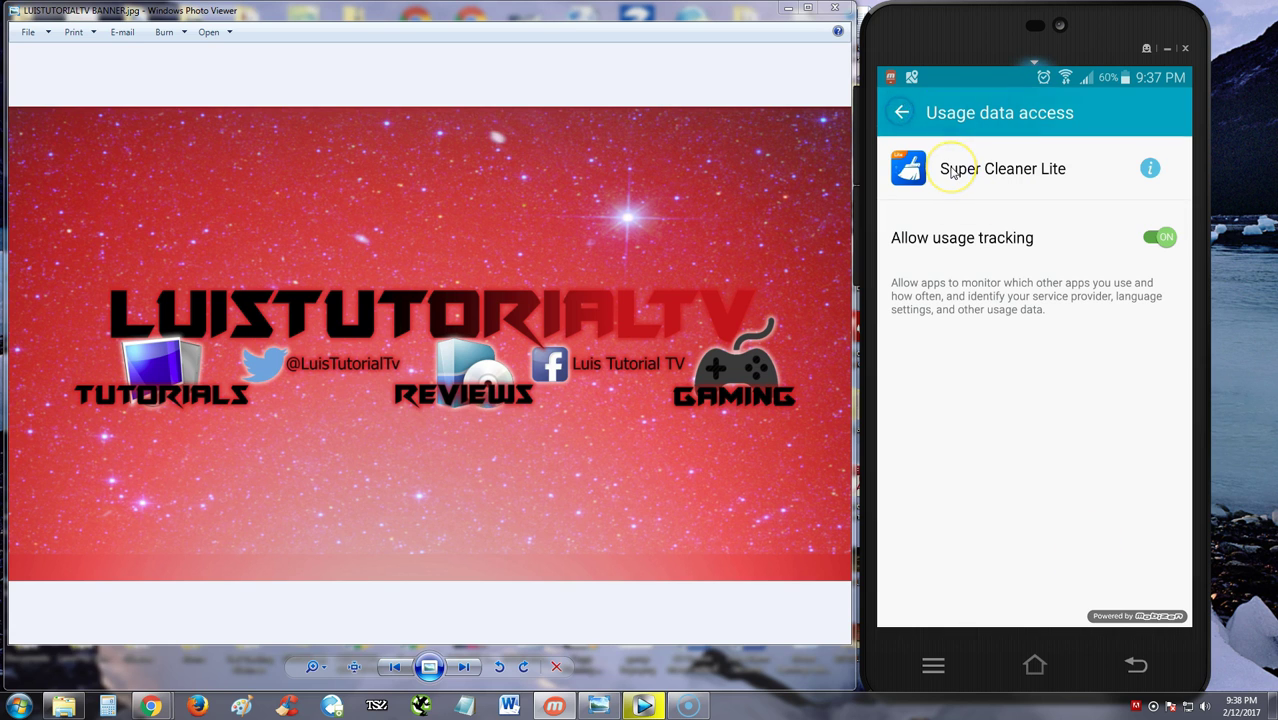
drag(921, 114, 957, 118)
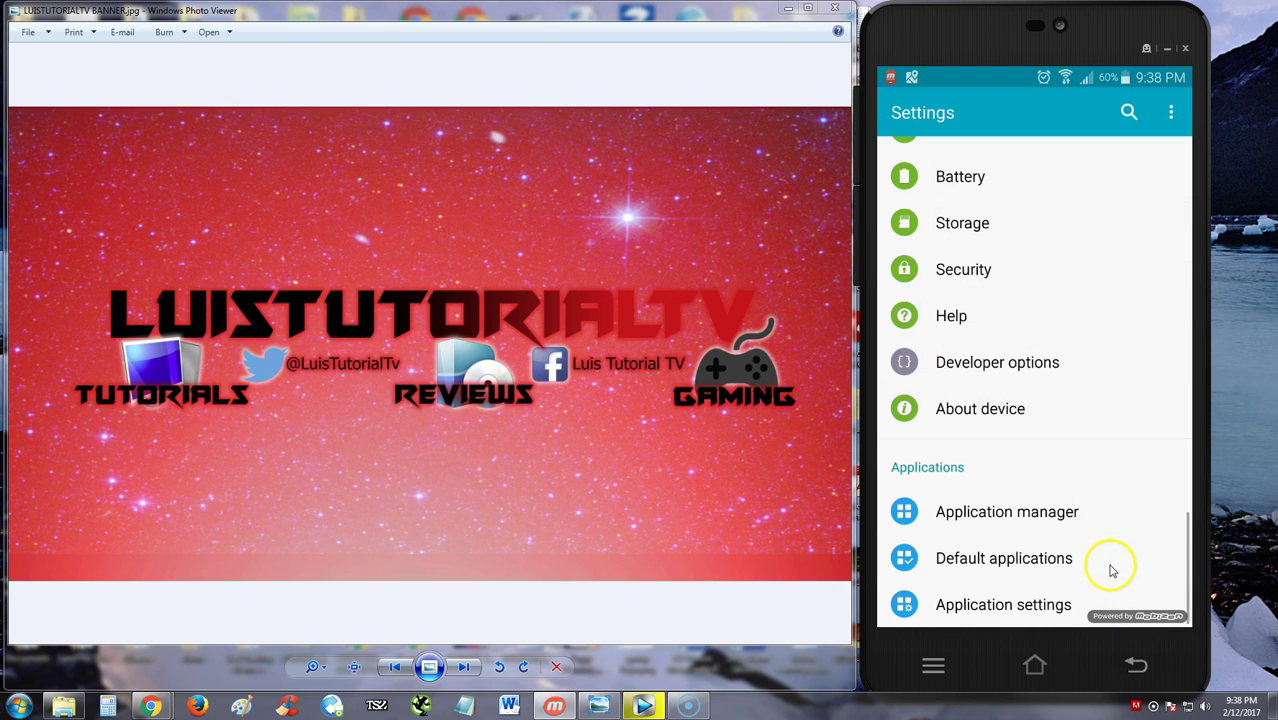
click(936, 665)
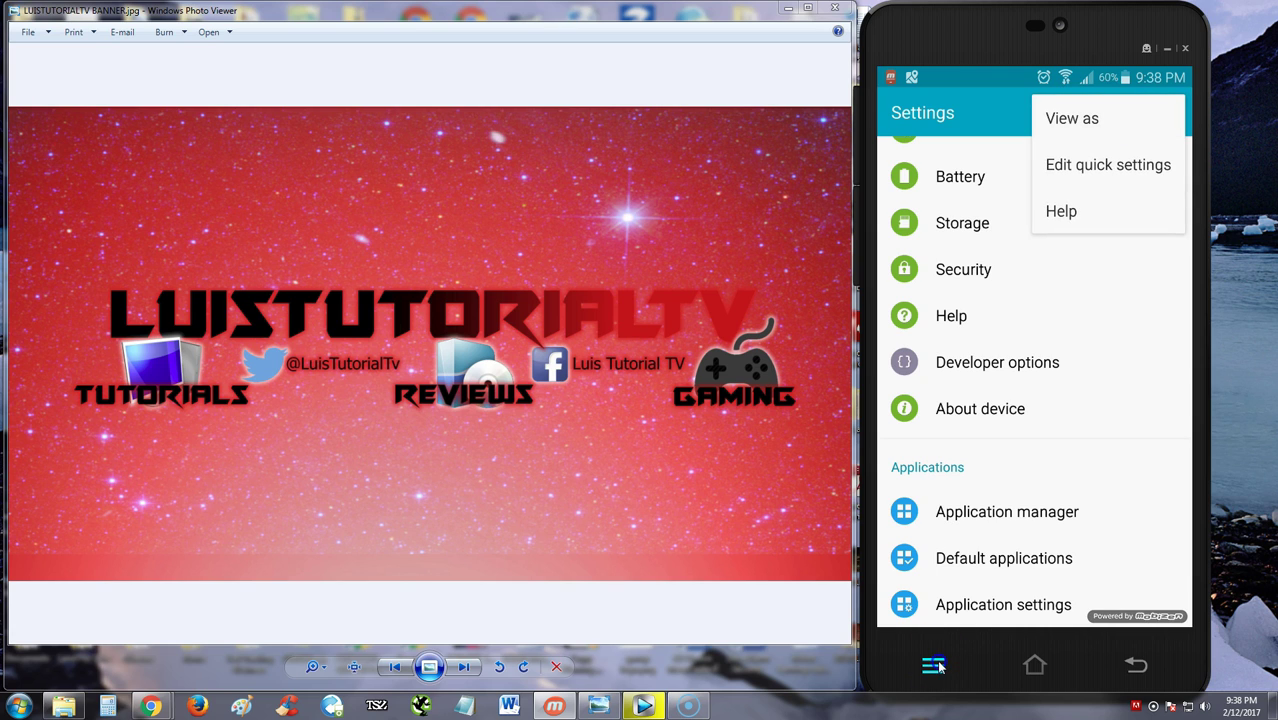
click(937, 665)
click(937, 666)
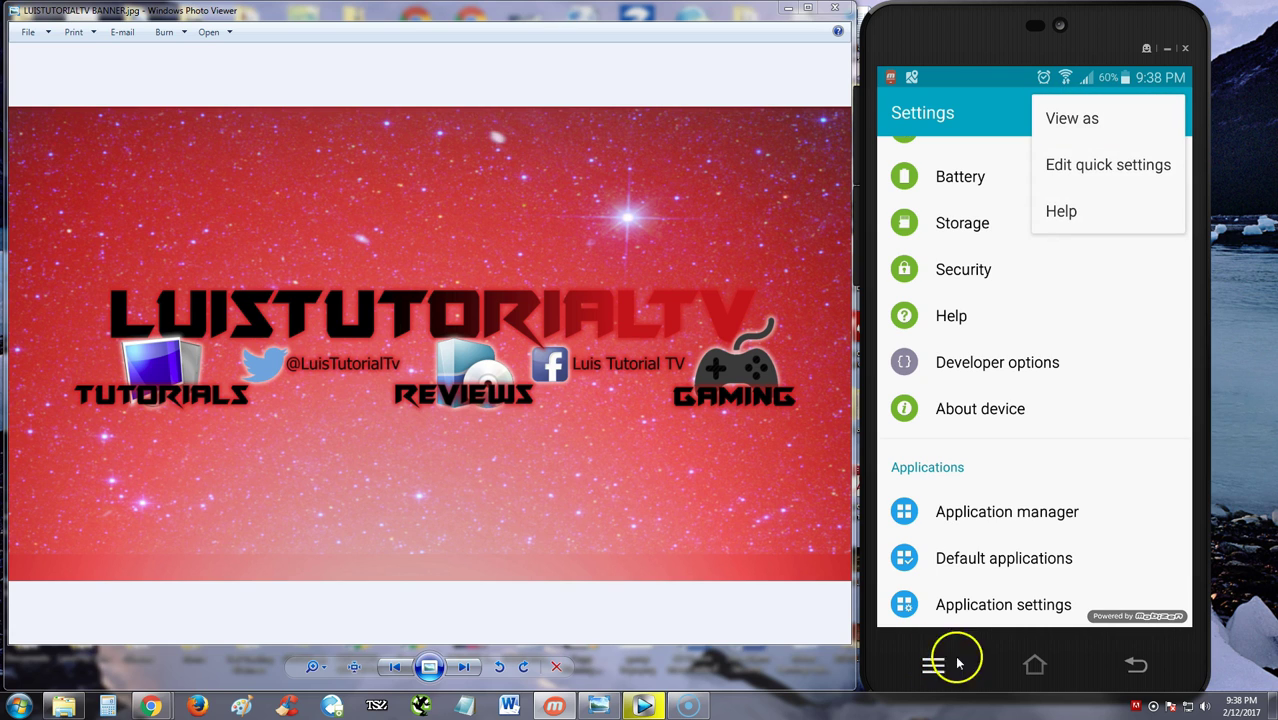
click(1135, 668)
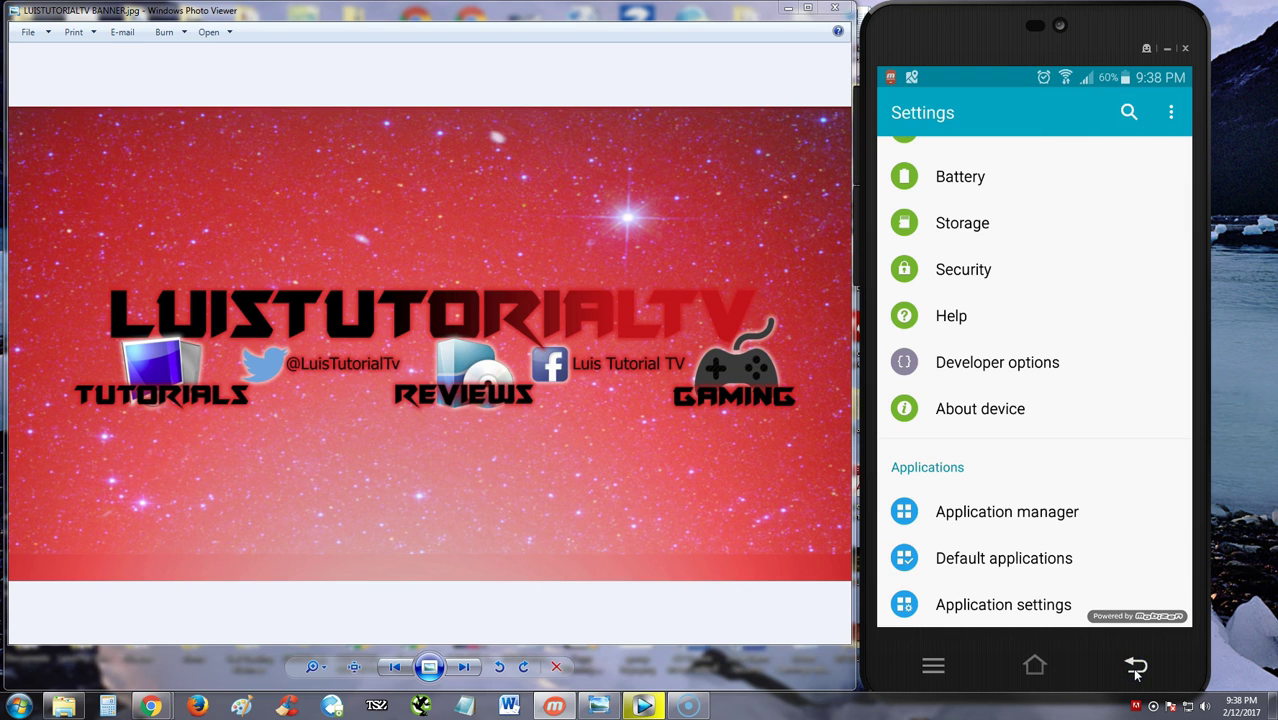
click(1135, 665)
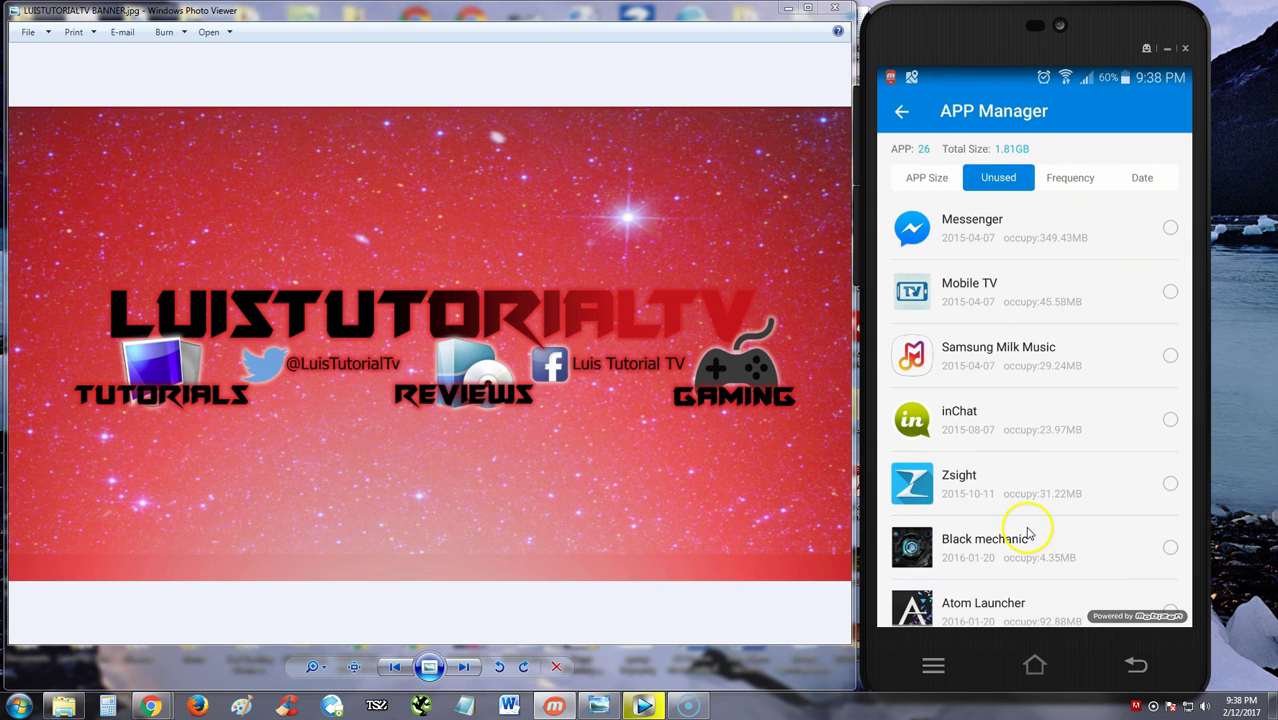
View the App Manager list by frequency, date and app size, and return to the main screen, declining the 5-star rating.
click(1082, 178)
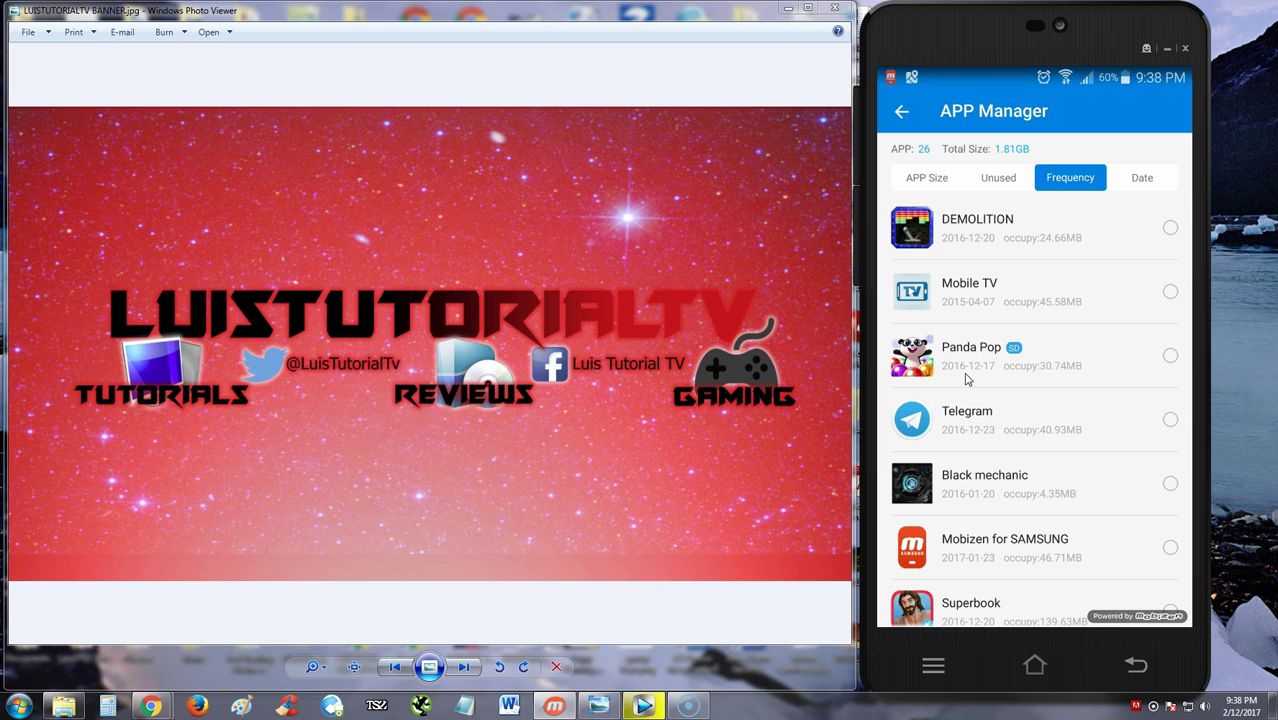
click(1142, 175)
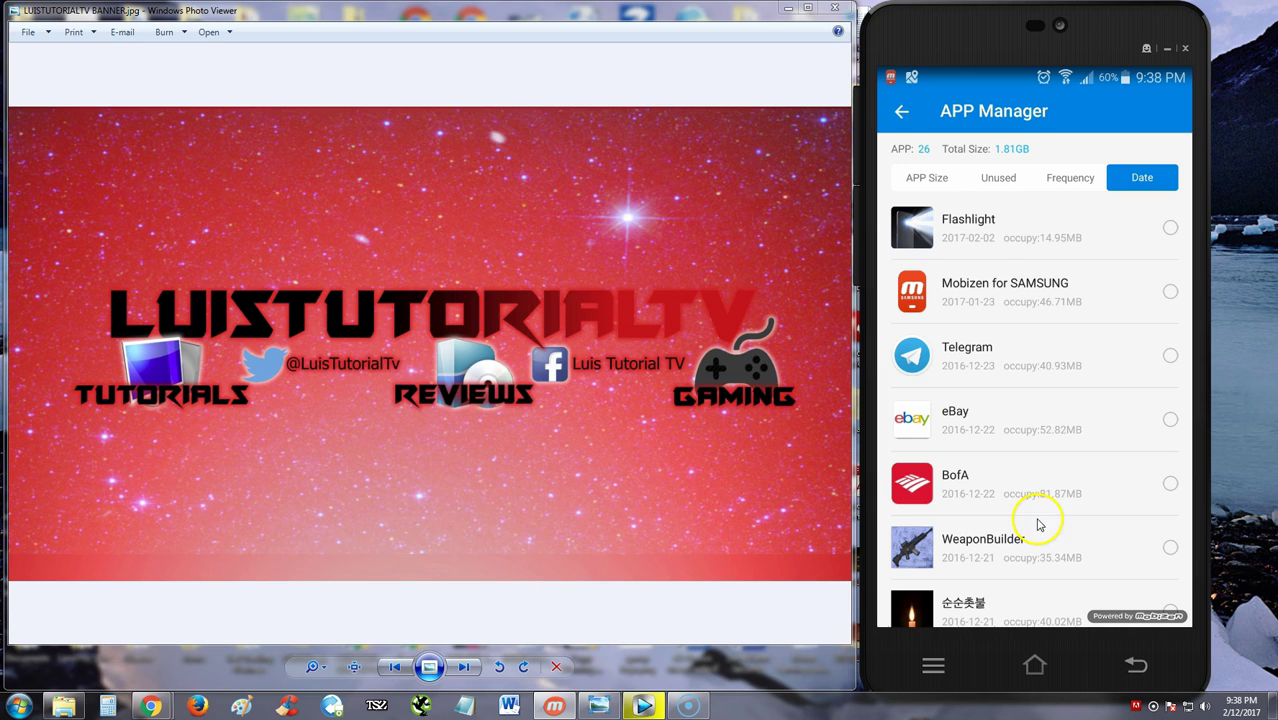
click(927, 181)
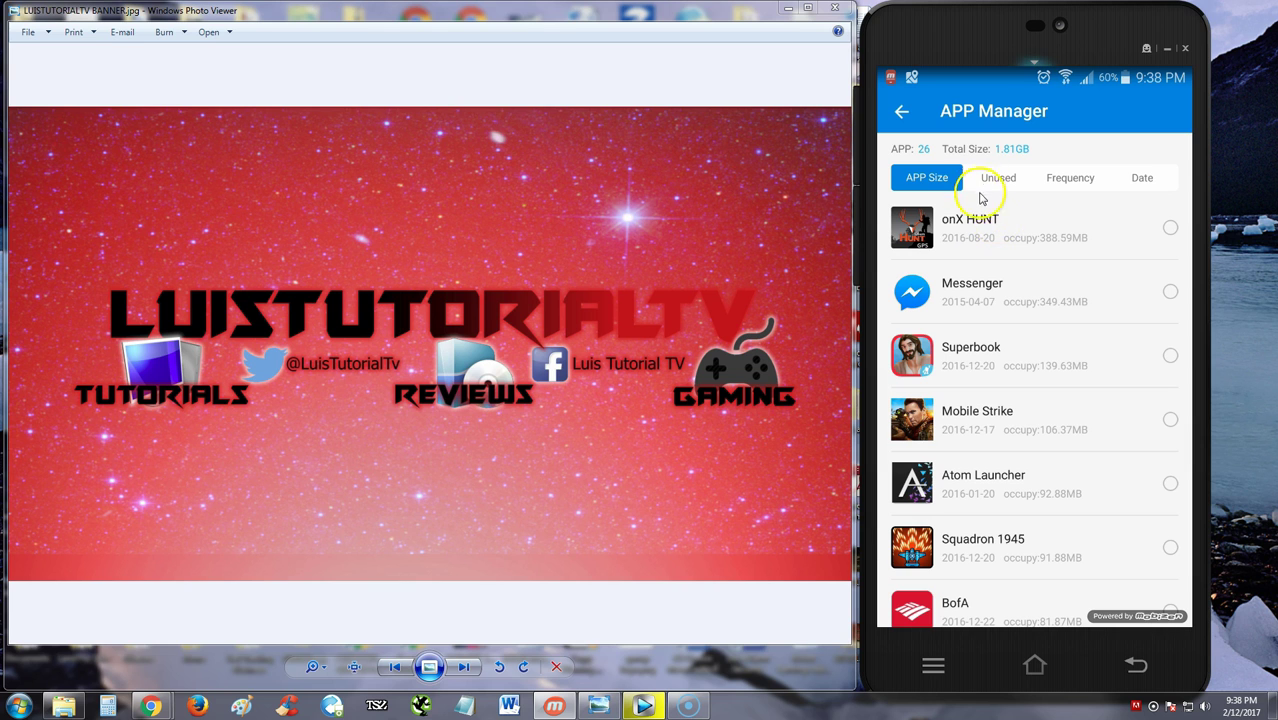
click(902, 112)
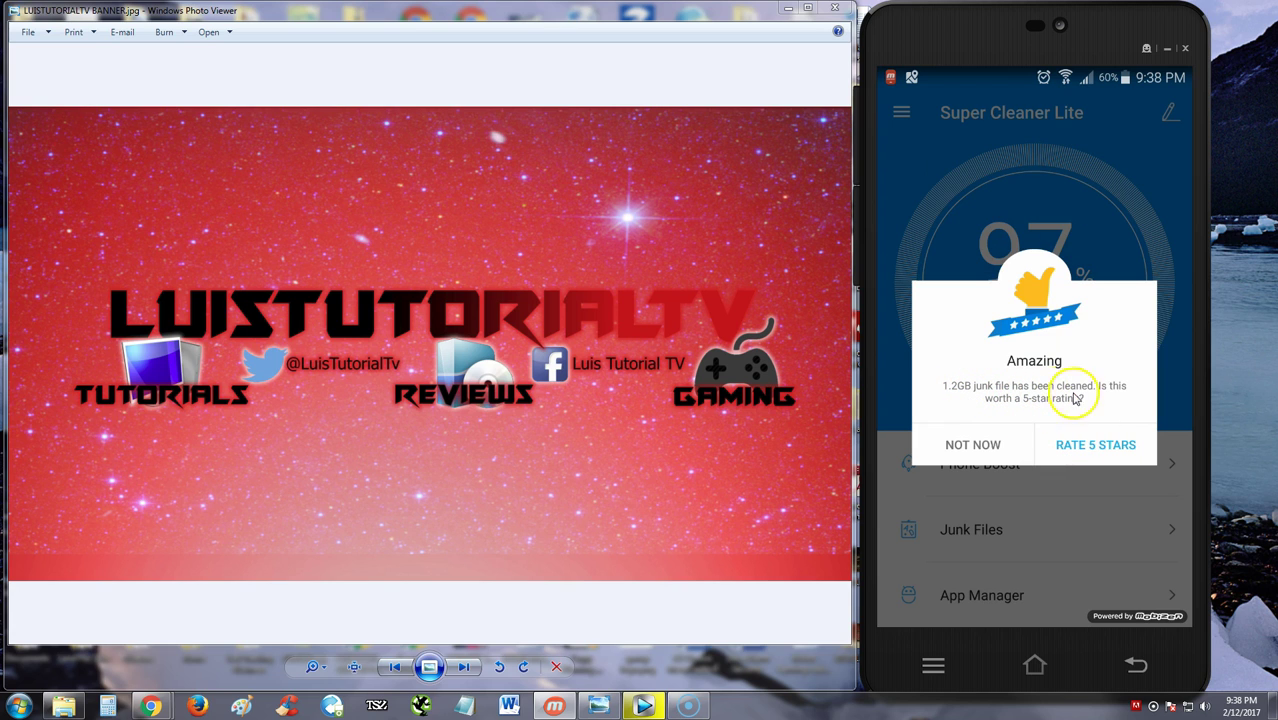
click(964, 448)
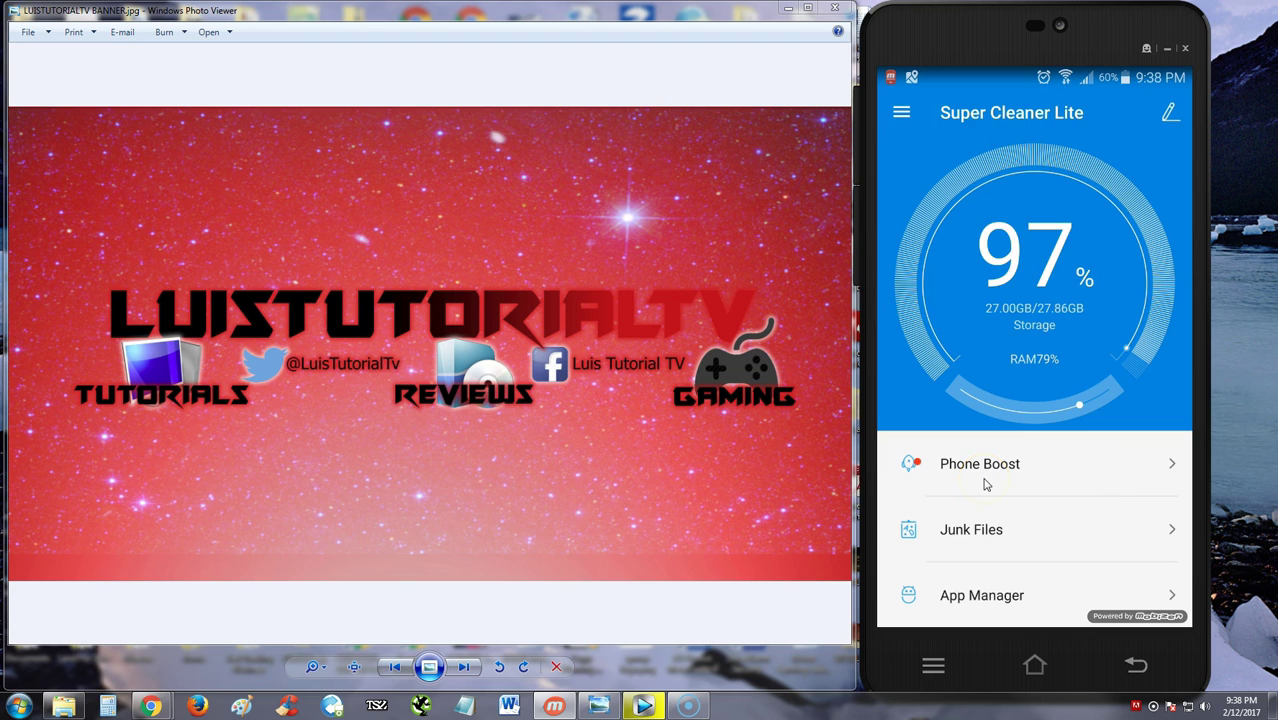
View the Phone Boost scan, go back to the main screen and open Junk Files.
click(1153, 471)
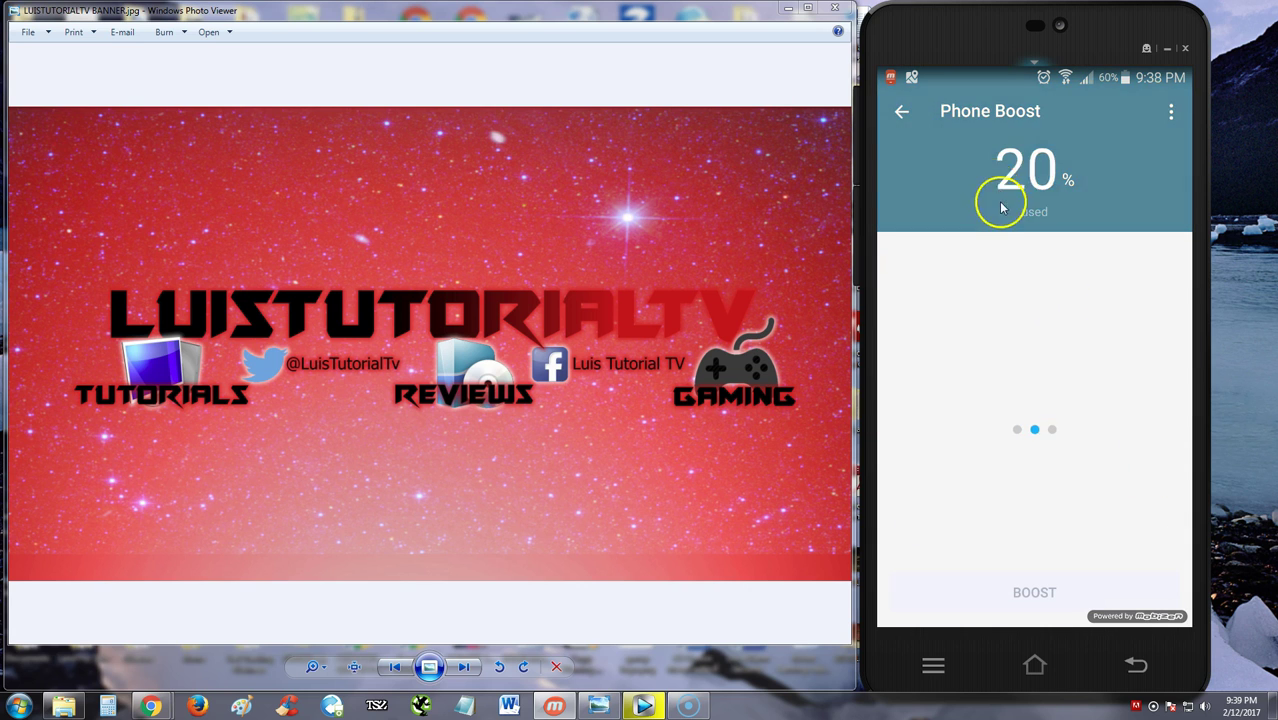
click(905, 111)
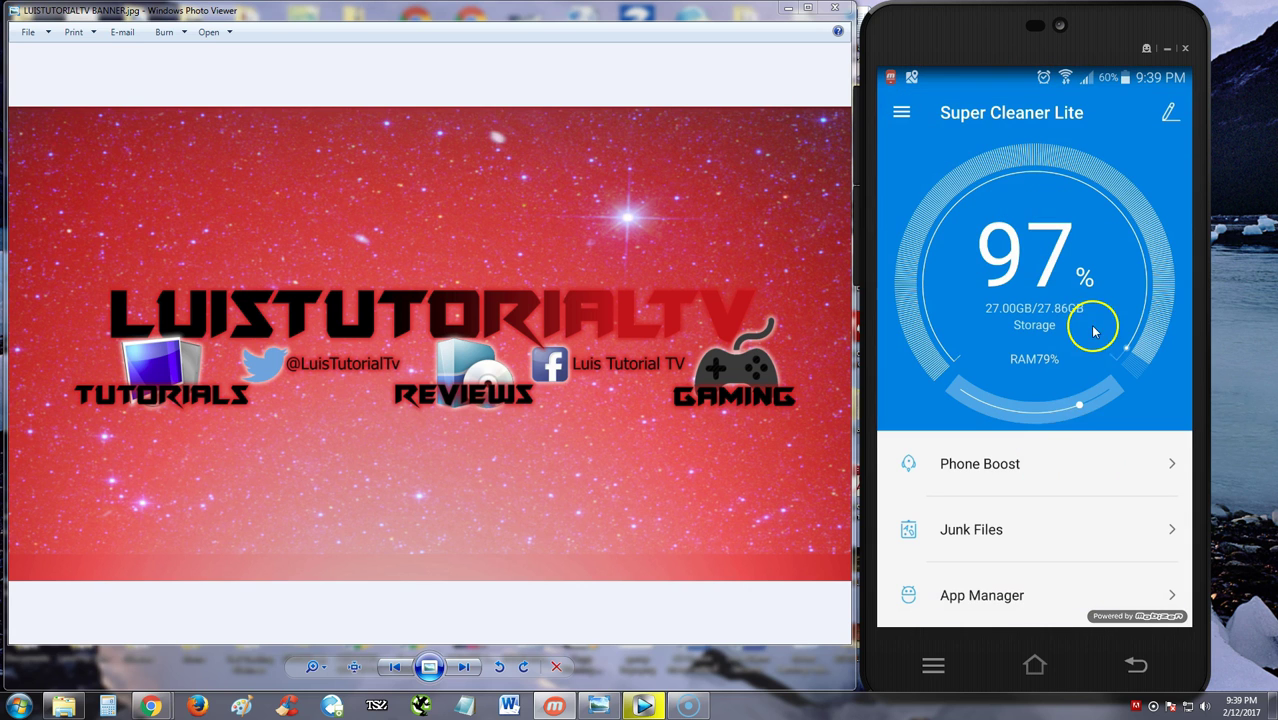
click(1055, 548)
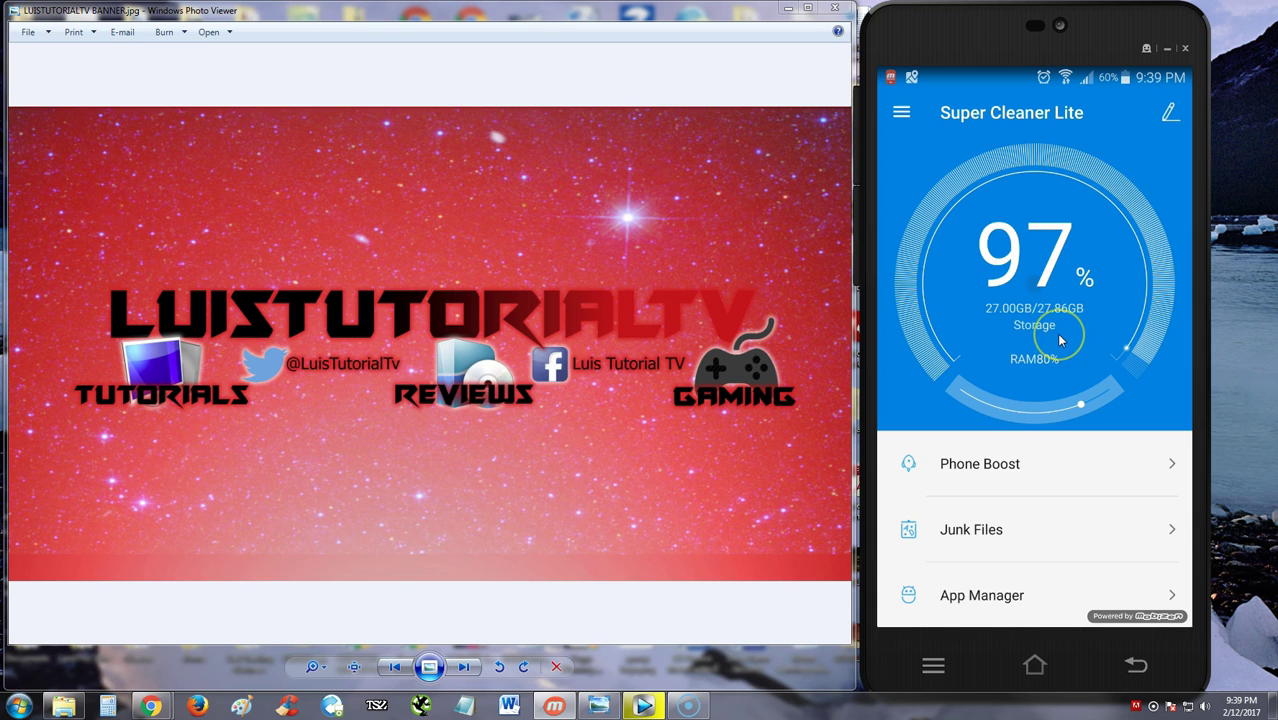
Check the App Manager list, return to the main screen and run the CPU Cooler from the side menu.
click(985, 597)
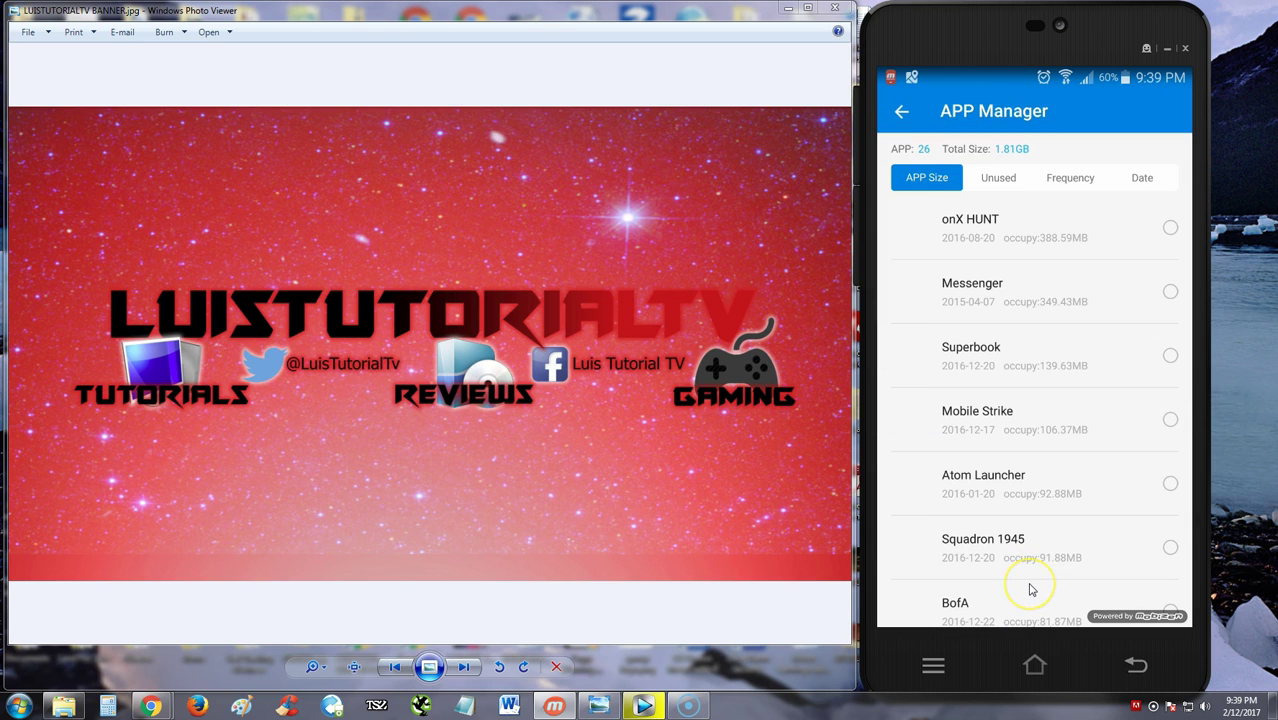
click(903, 114)
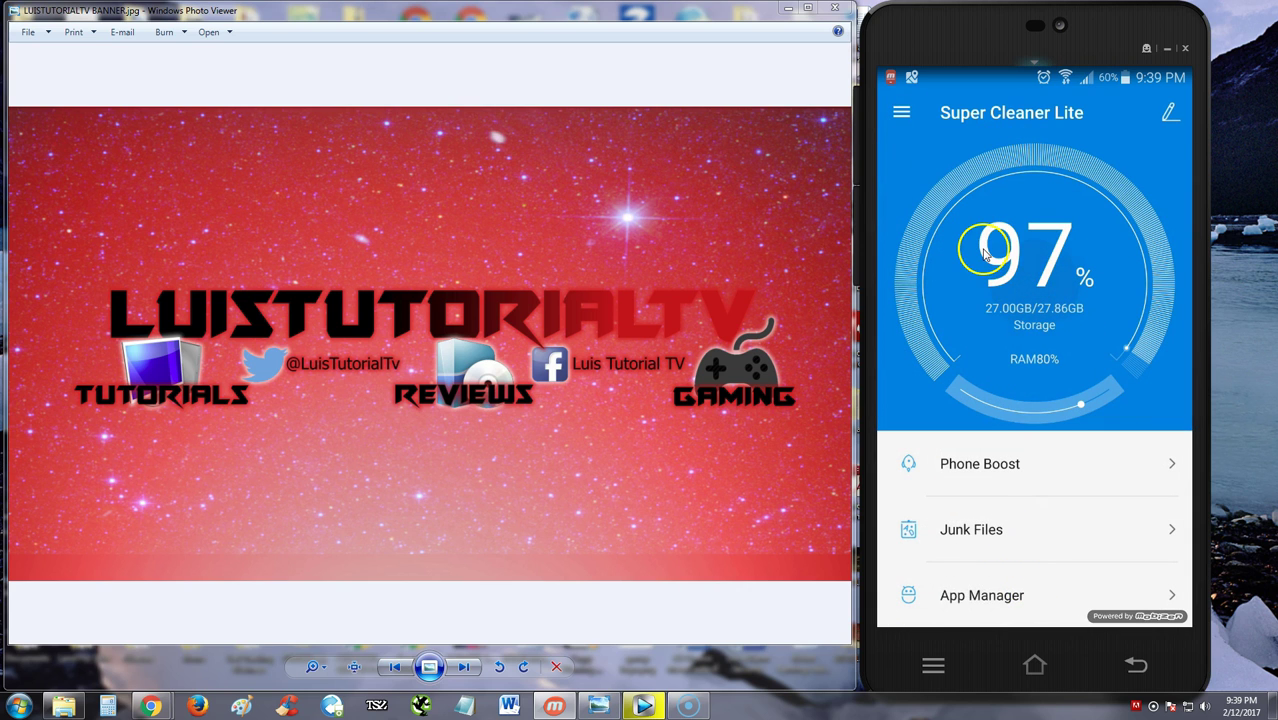
click(902, 112)
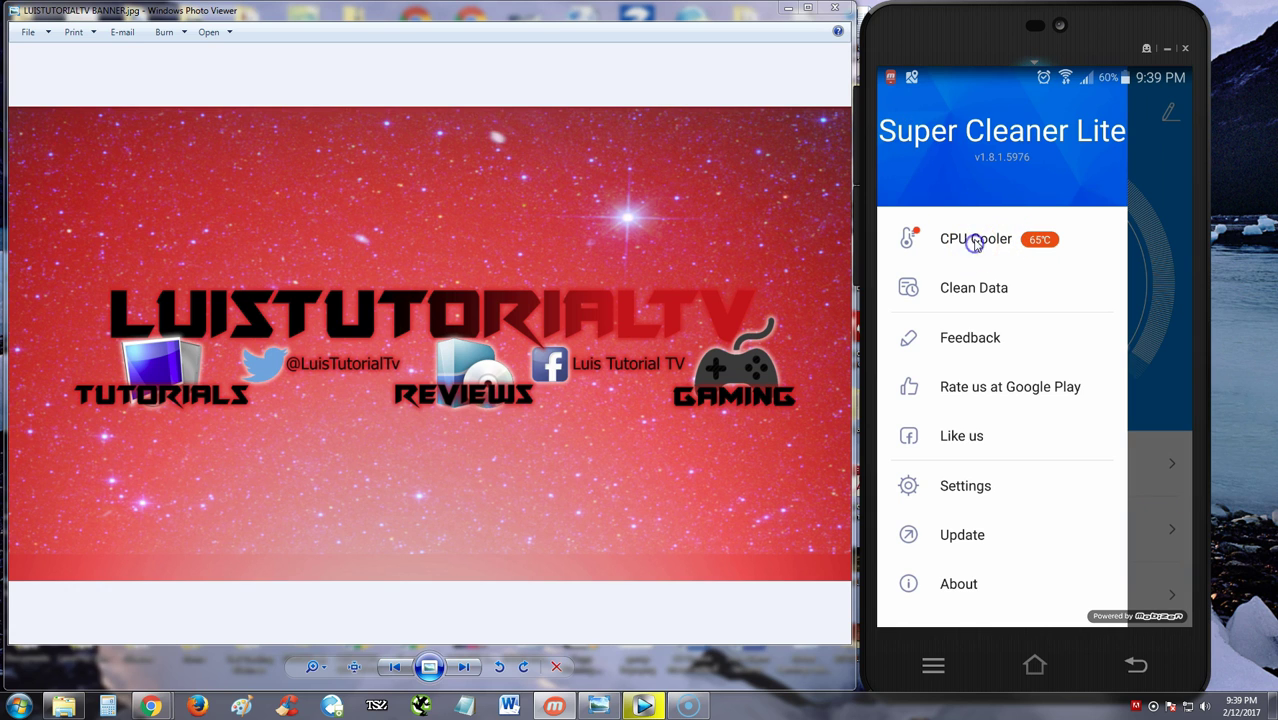
click(975, 243)
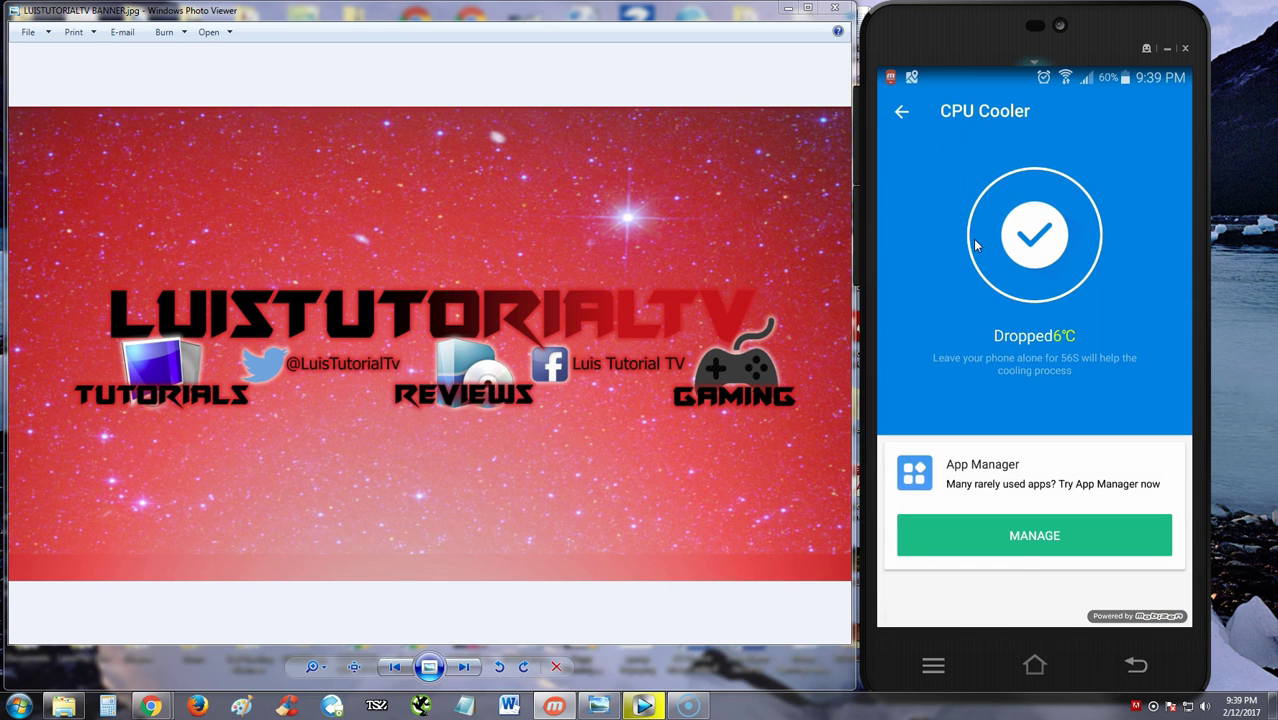
click(899, 112)
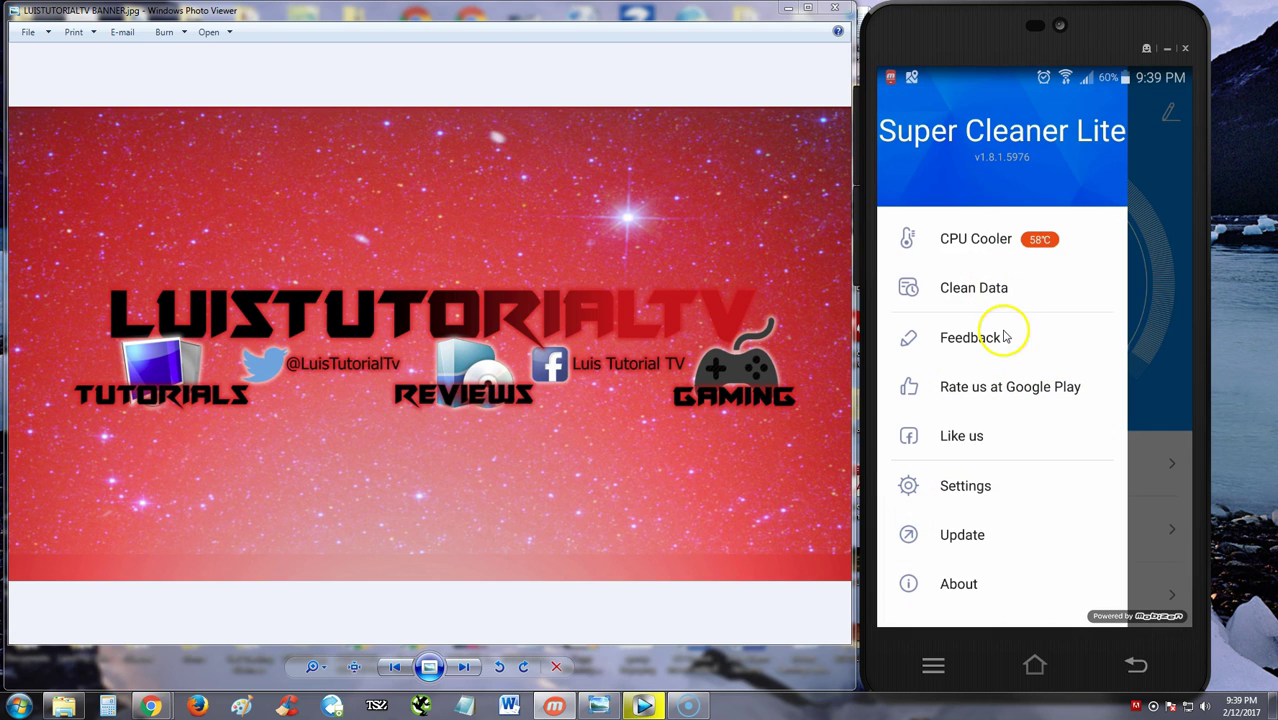
Open Clean Data, view the TOP10 App Cache entries with the list collapsed and expanded, and return to the side menu.
click(975, 287)
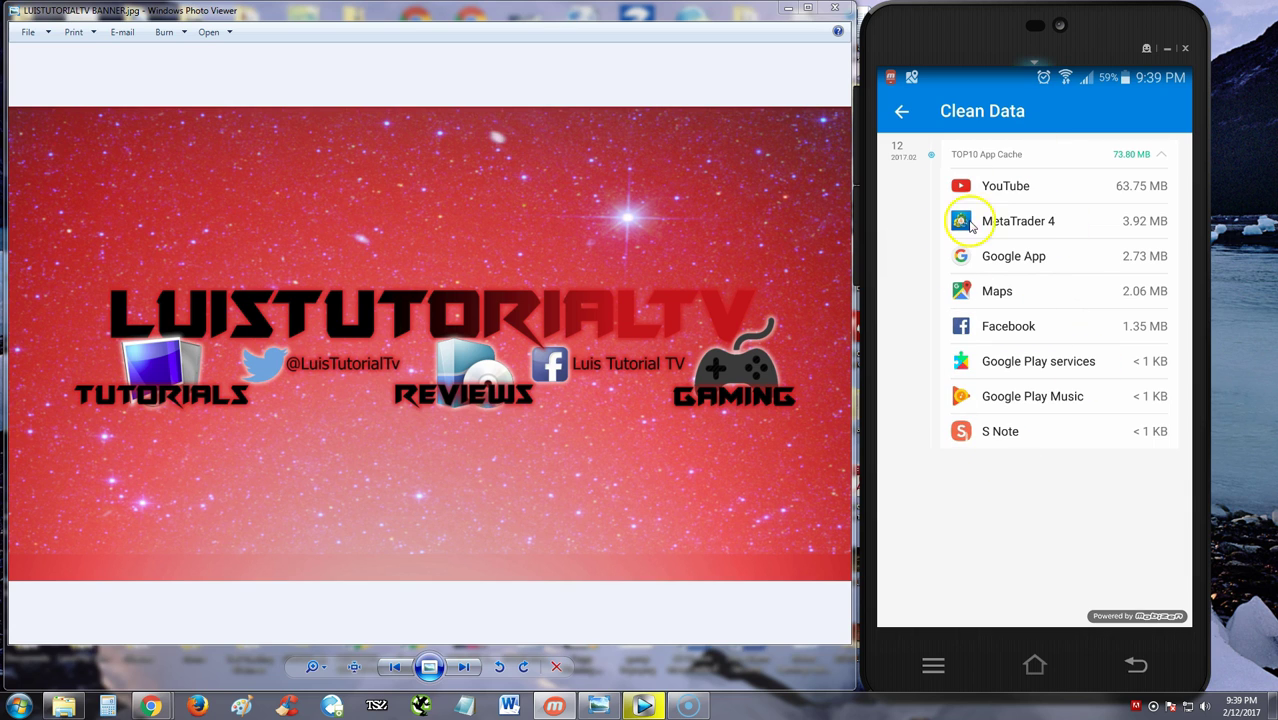
click(1020, 186)
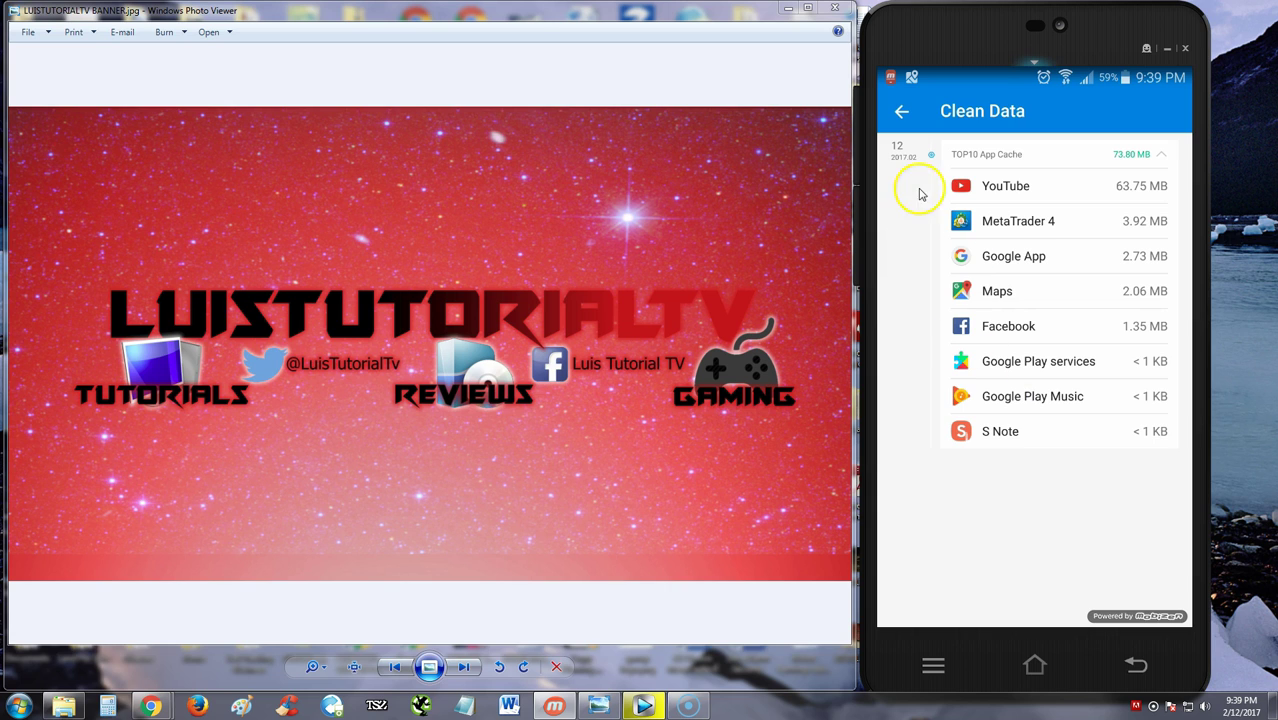
click(1035, 160)
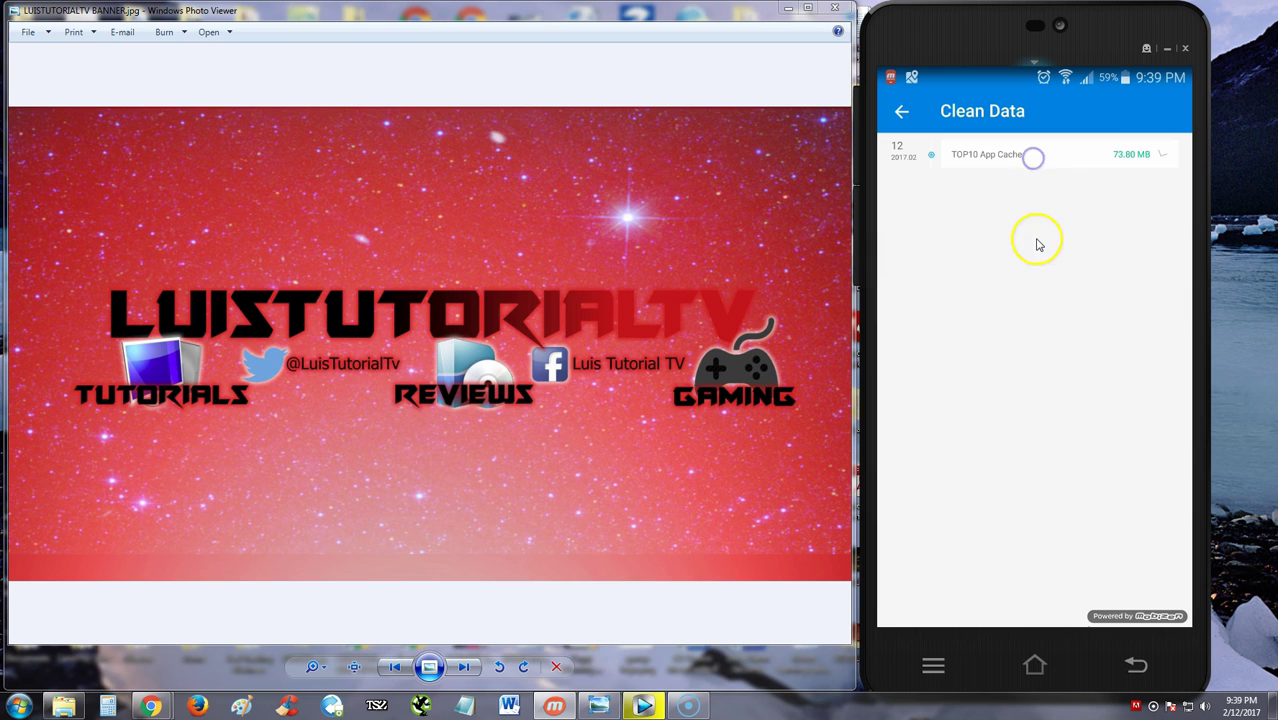
click(1137, 150)
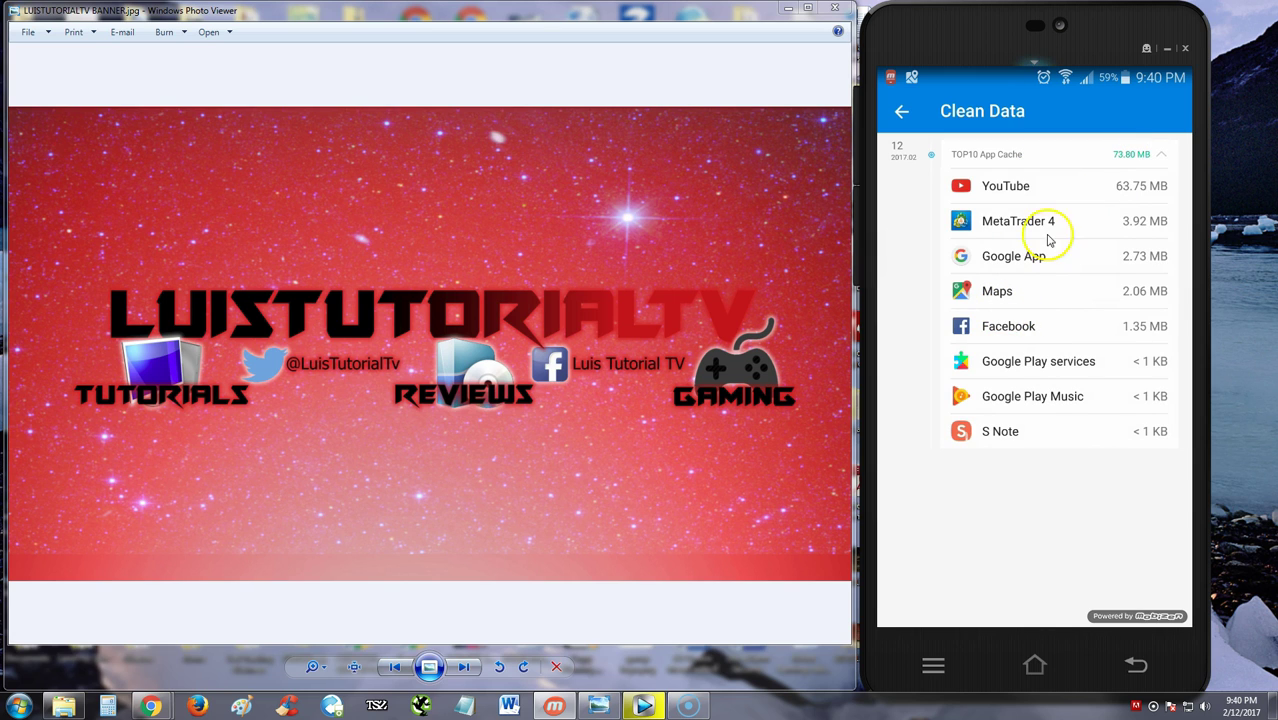
click(903, 115)
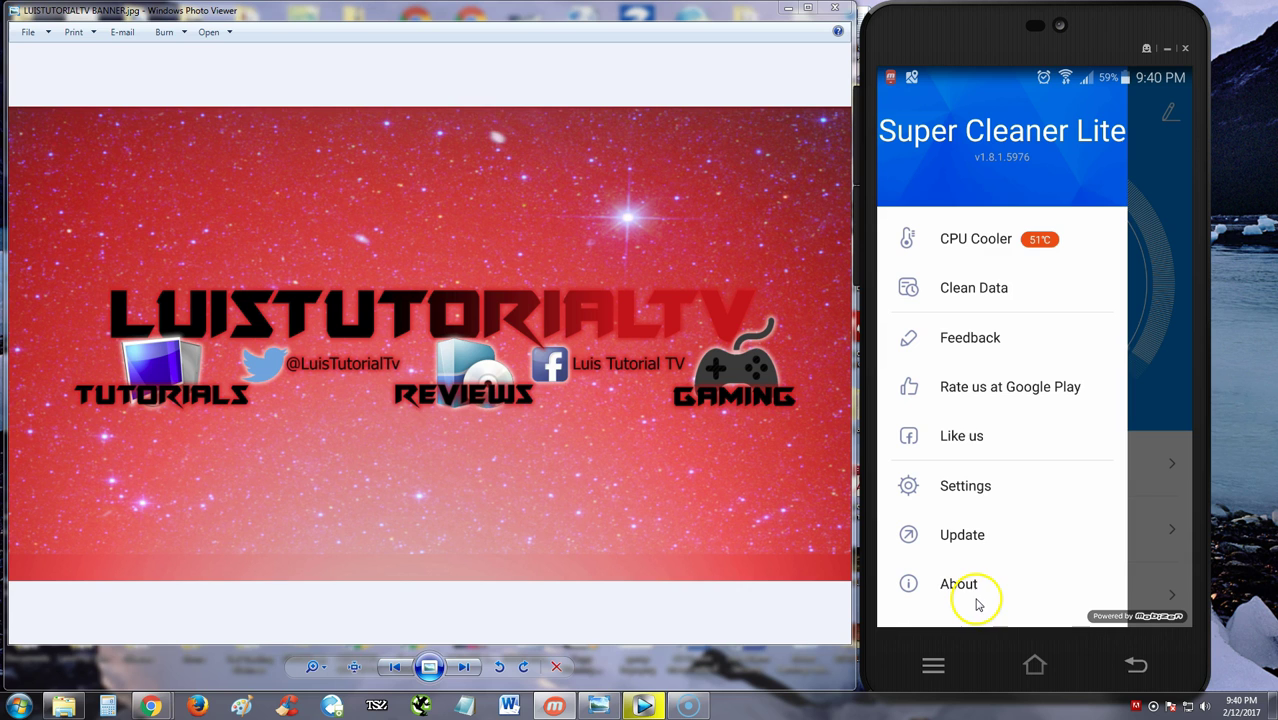
Check for an app update on Super Cleaner Lite's Google Play page and return to the app's side menu.
click(967, 535)
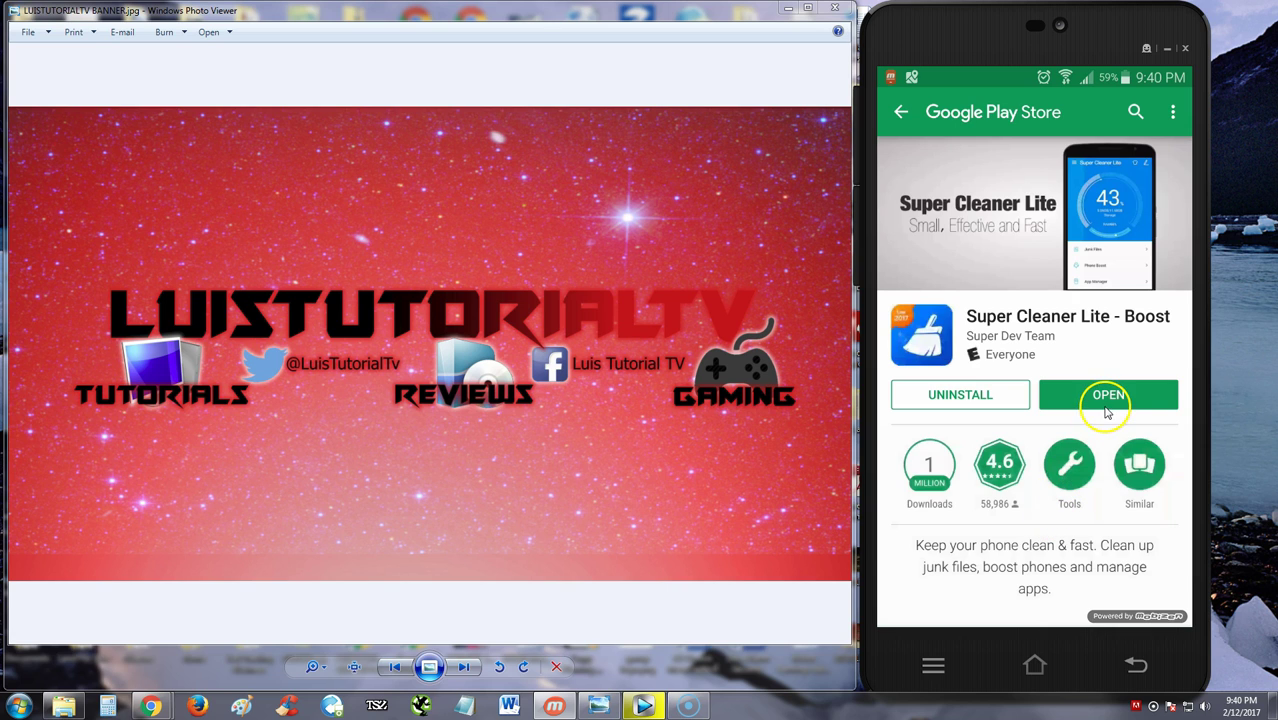
click(902, 112)
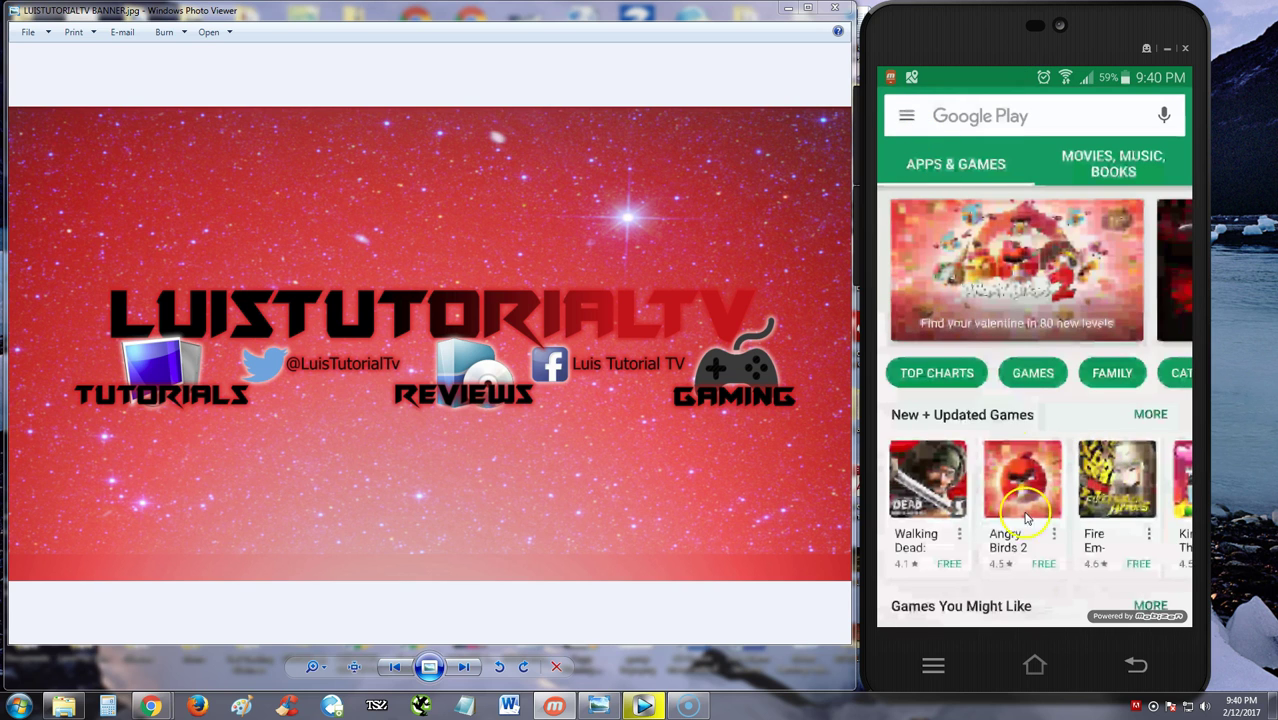
click(1122, 665)
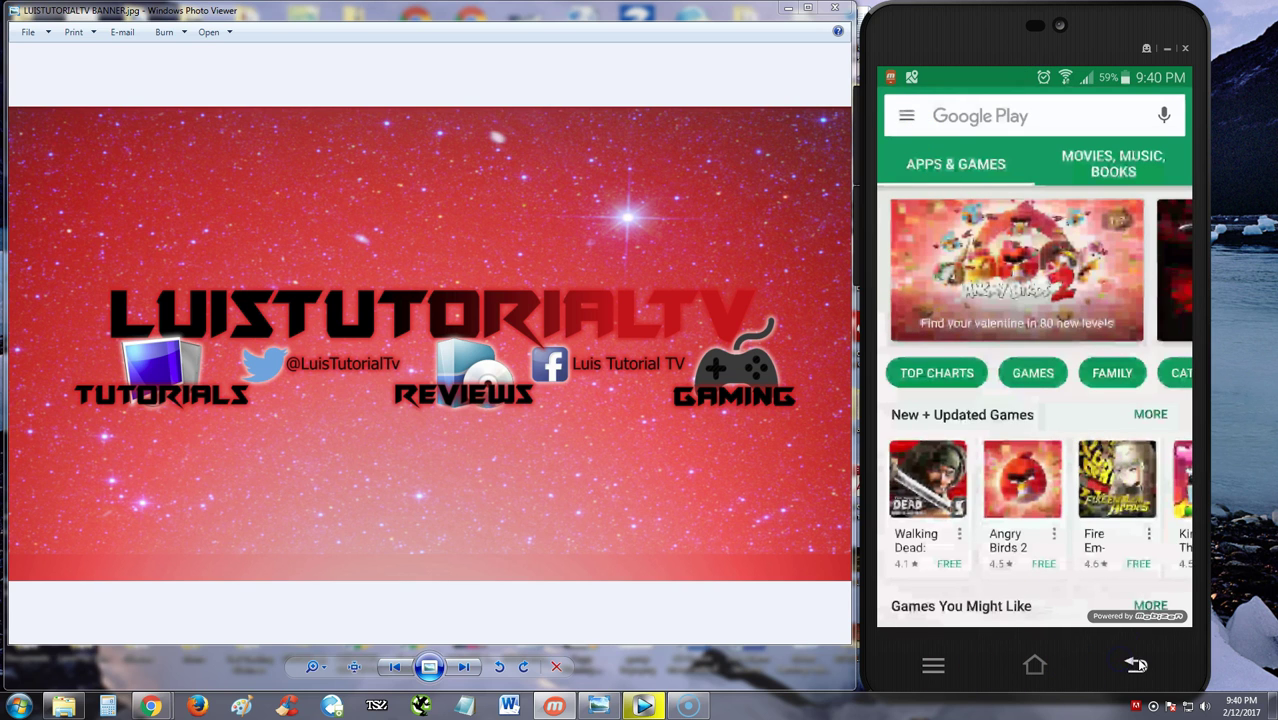
click(1137, 665)
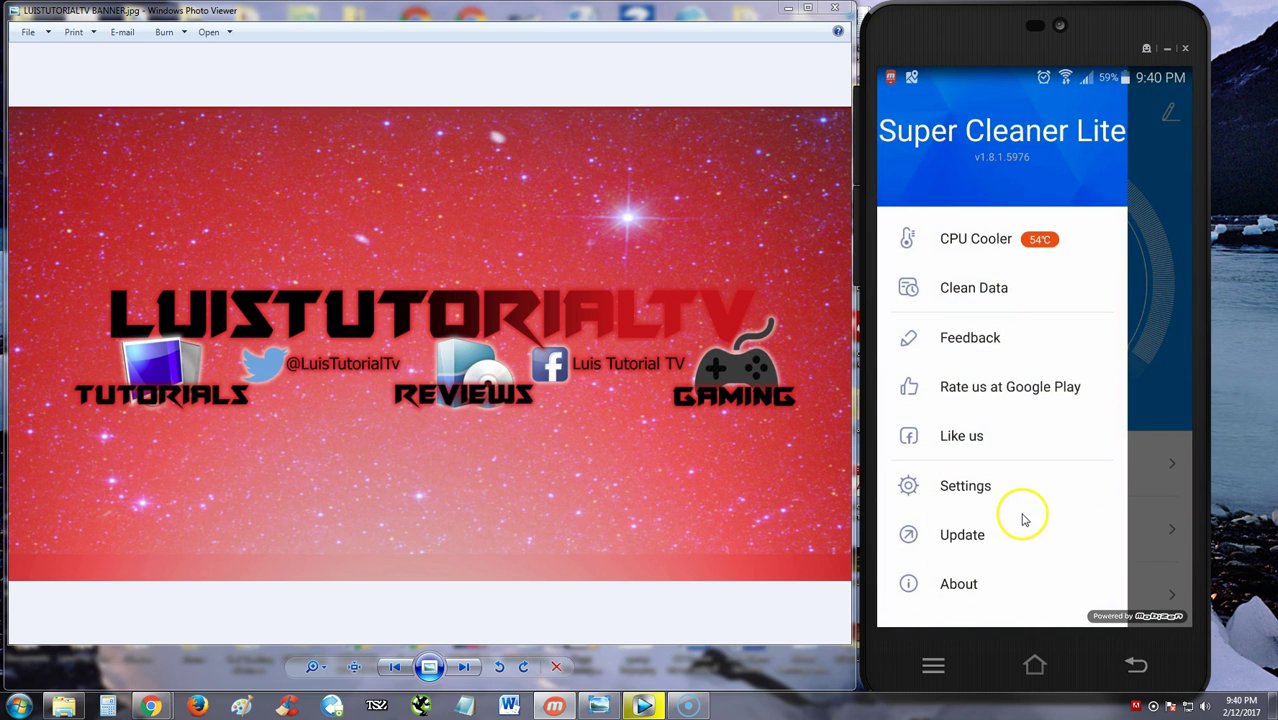
Open the Junk Files Ignore List from Settings, try to add items from Junk Files, and return to Settings.
click(967, 486)
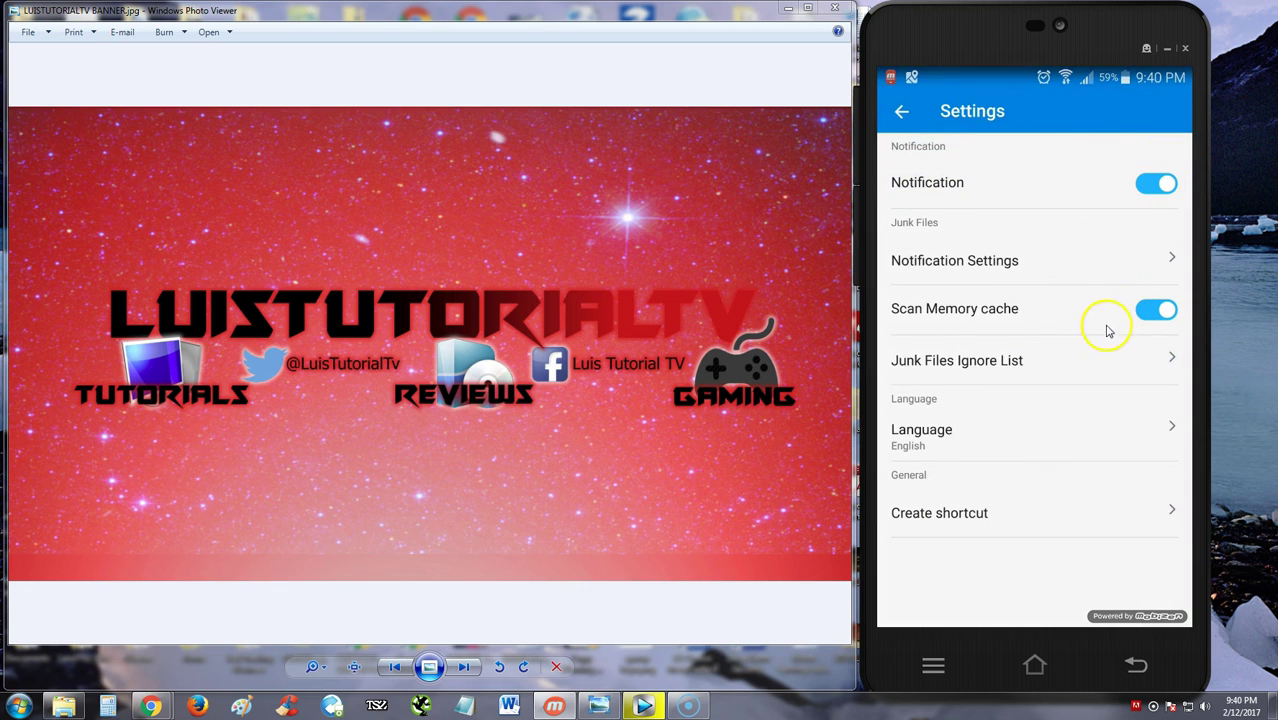
click(978, 362)
click(1028, 430)
click(908, 118)
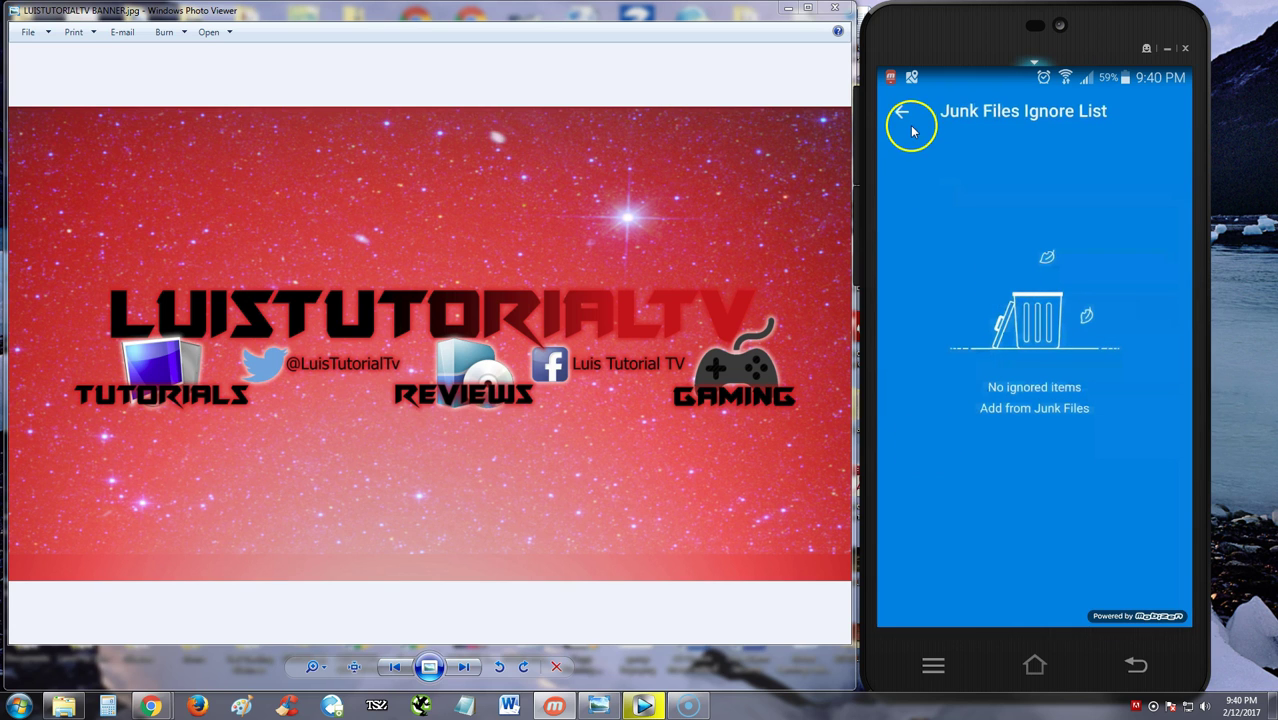
click(1057, 408)
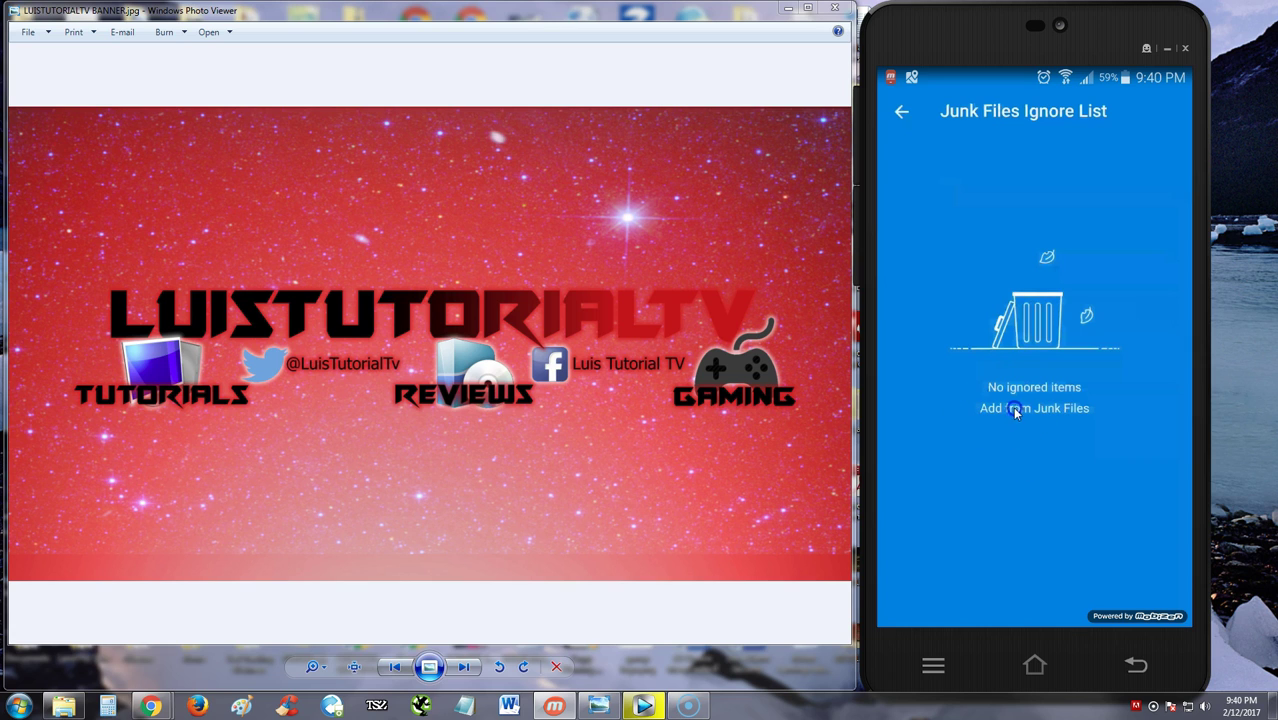
click(1036, 444)
click(901, 110)
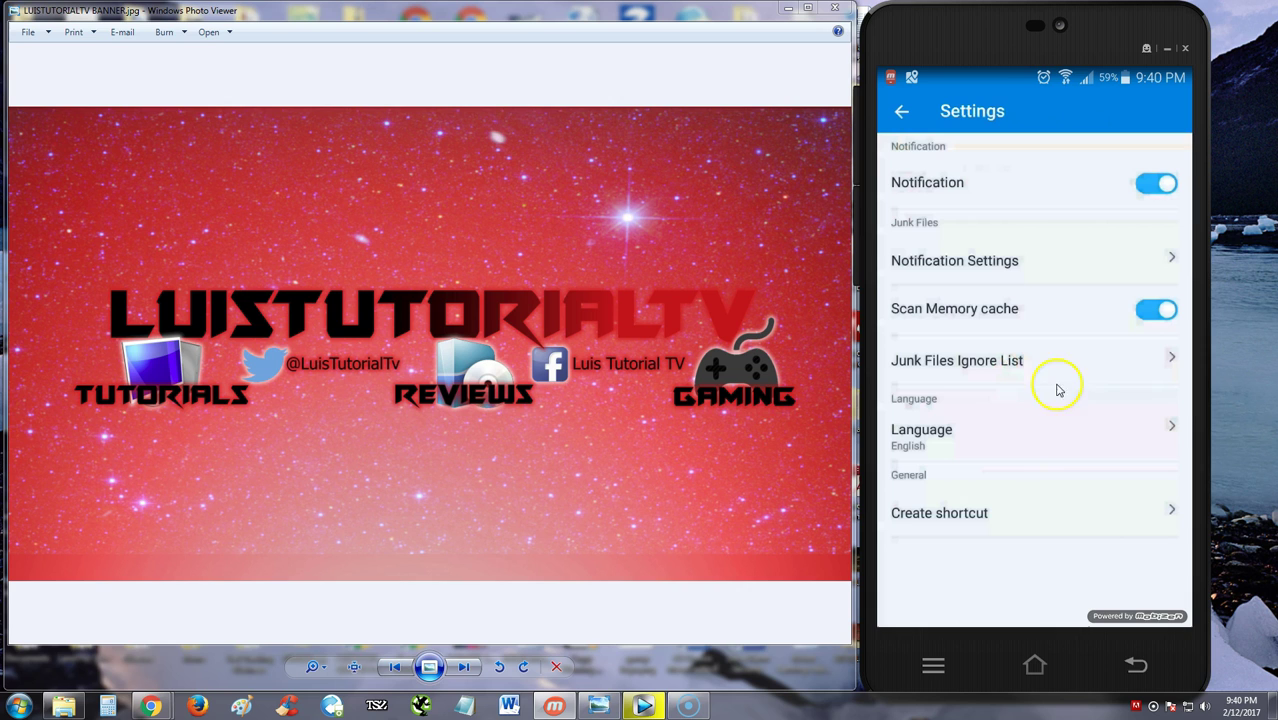
View the Junk Files Ignore List again and the available languages, returning to Settings without changing the language.
click(1007, 361)
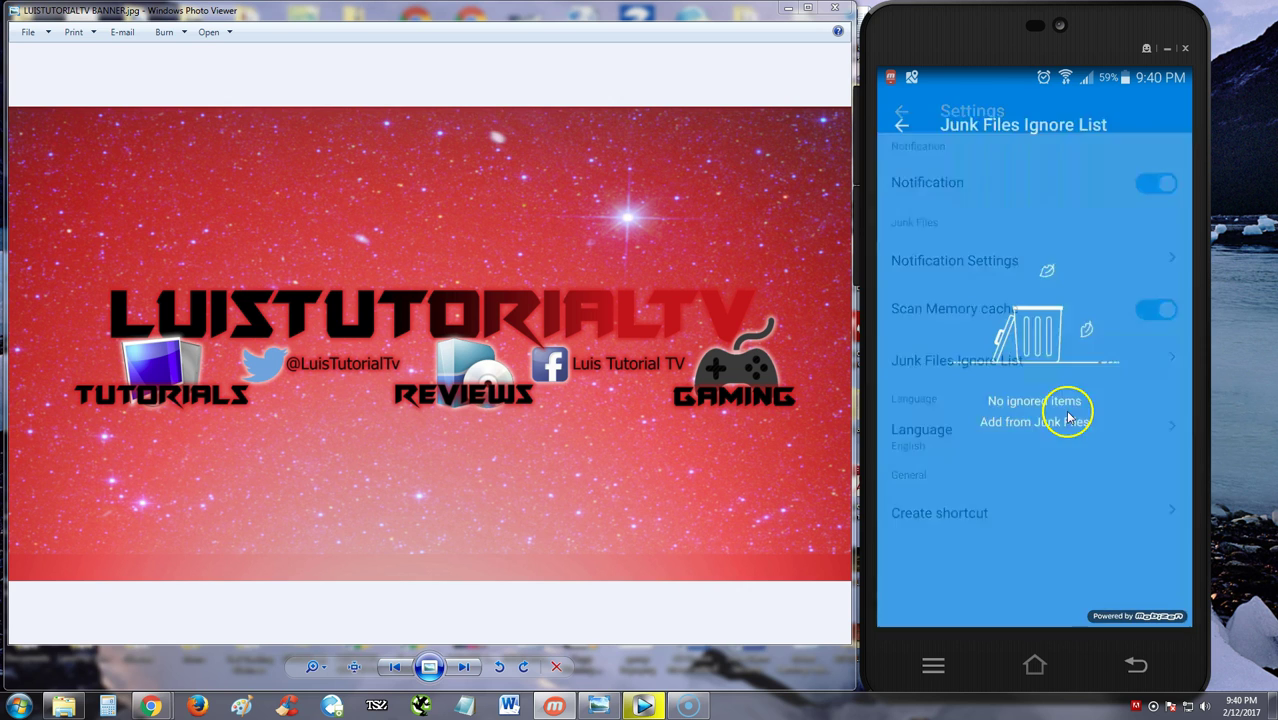
click(903, 115)
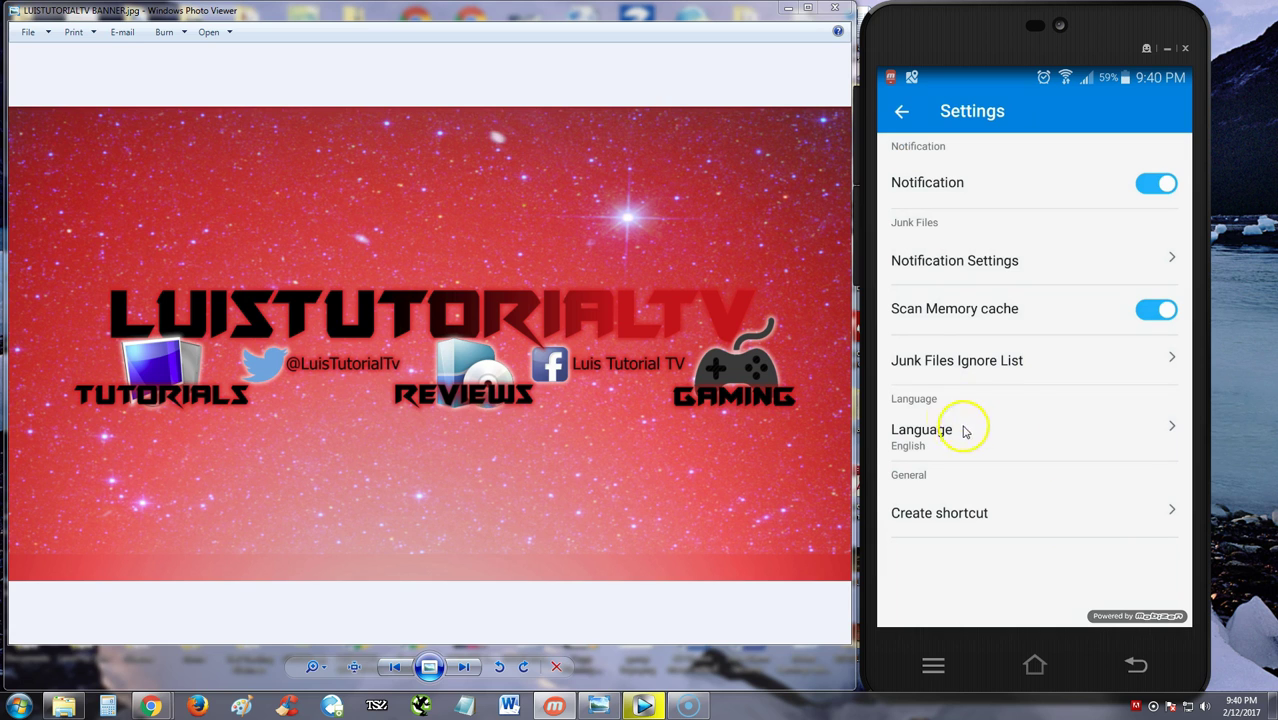
click(1167, 420)
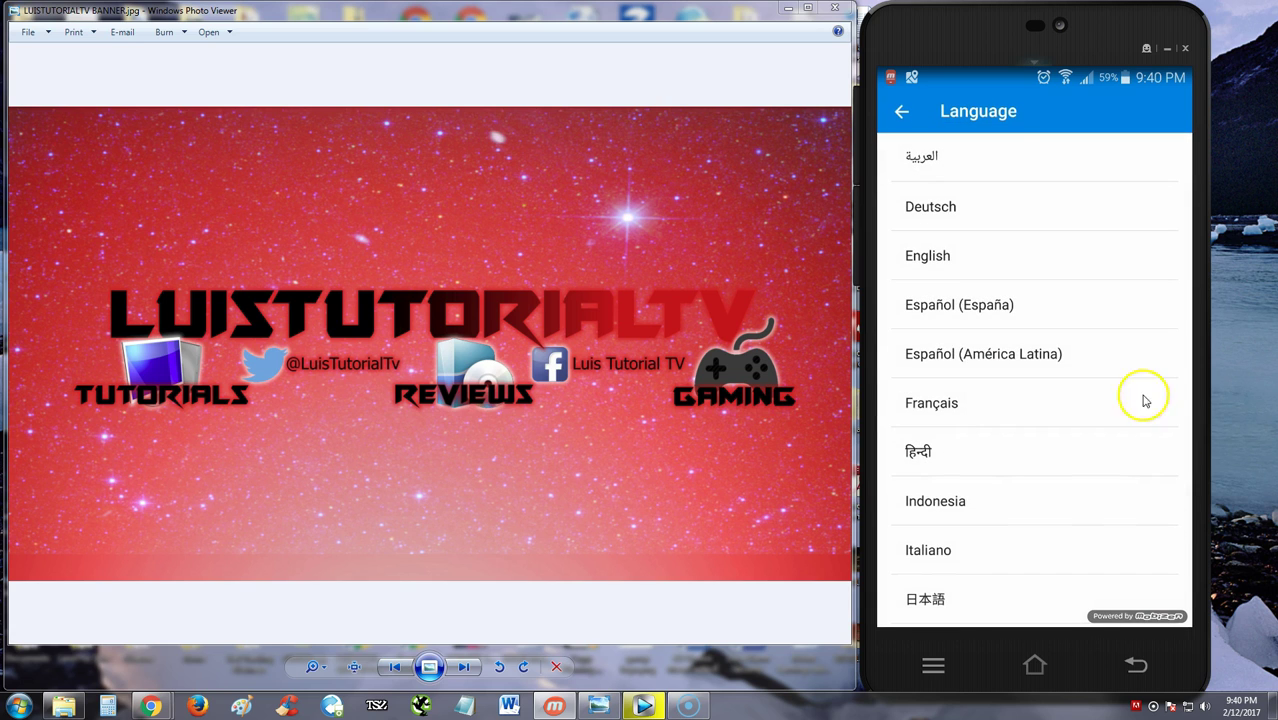
click(903, 112)
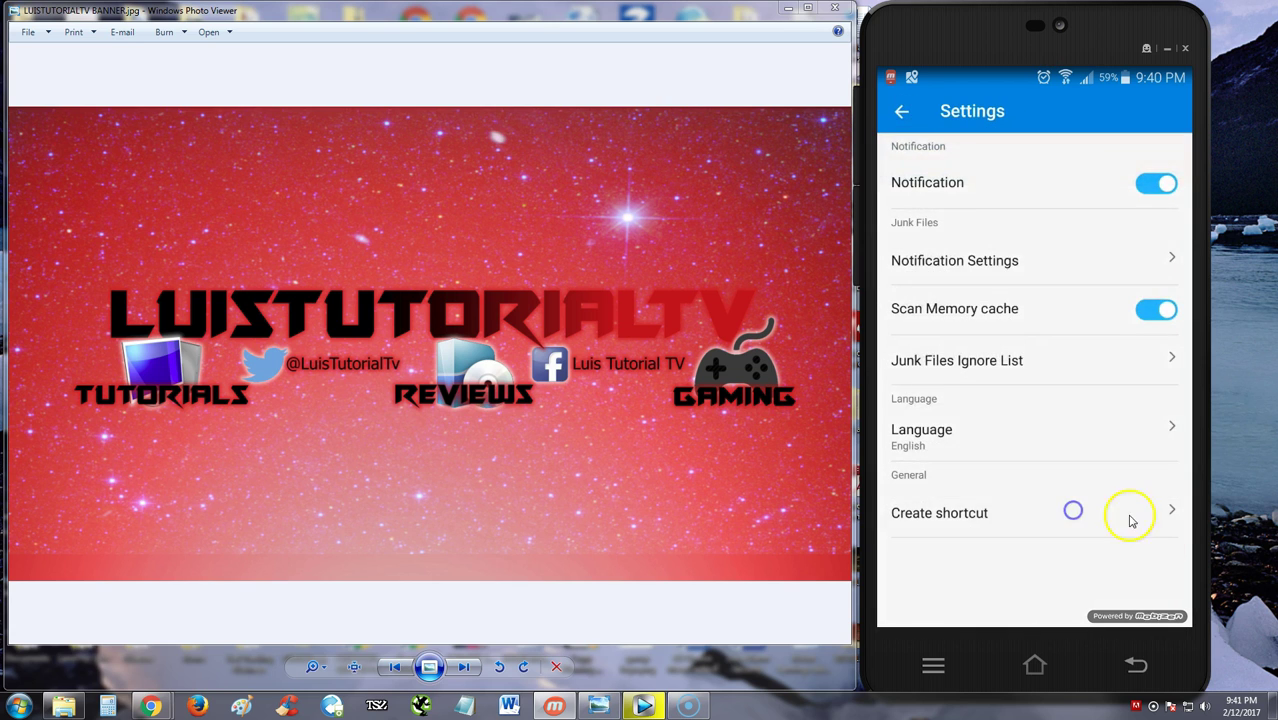
Create a Boost shortcut from the app's settings and return to the main screen.
click(1131, 520)
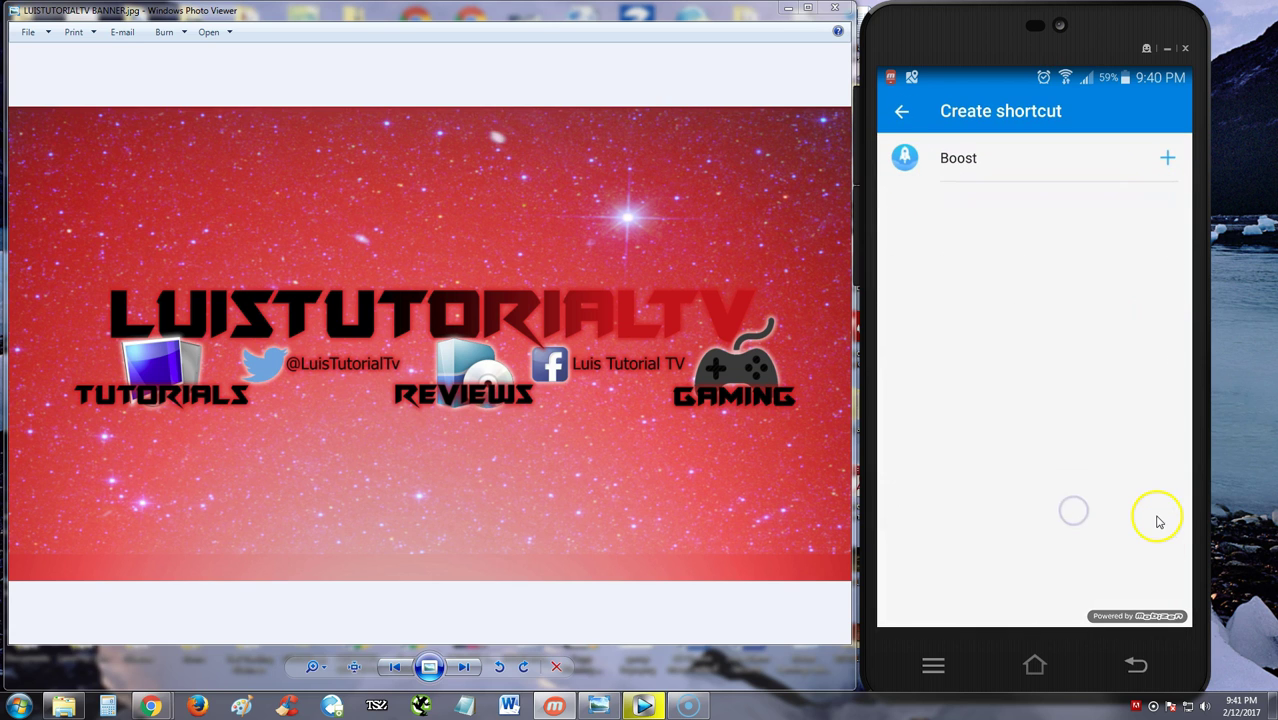
click(1168, 158)
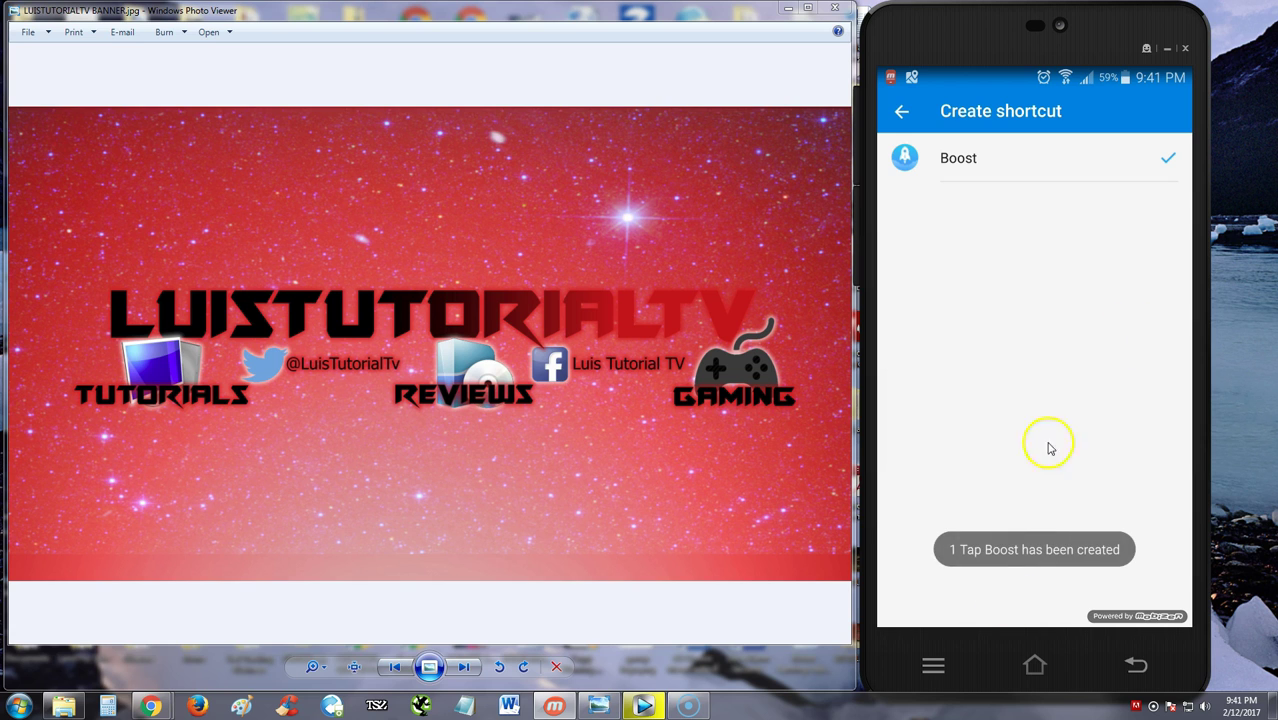
click(901, 112)
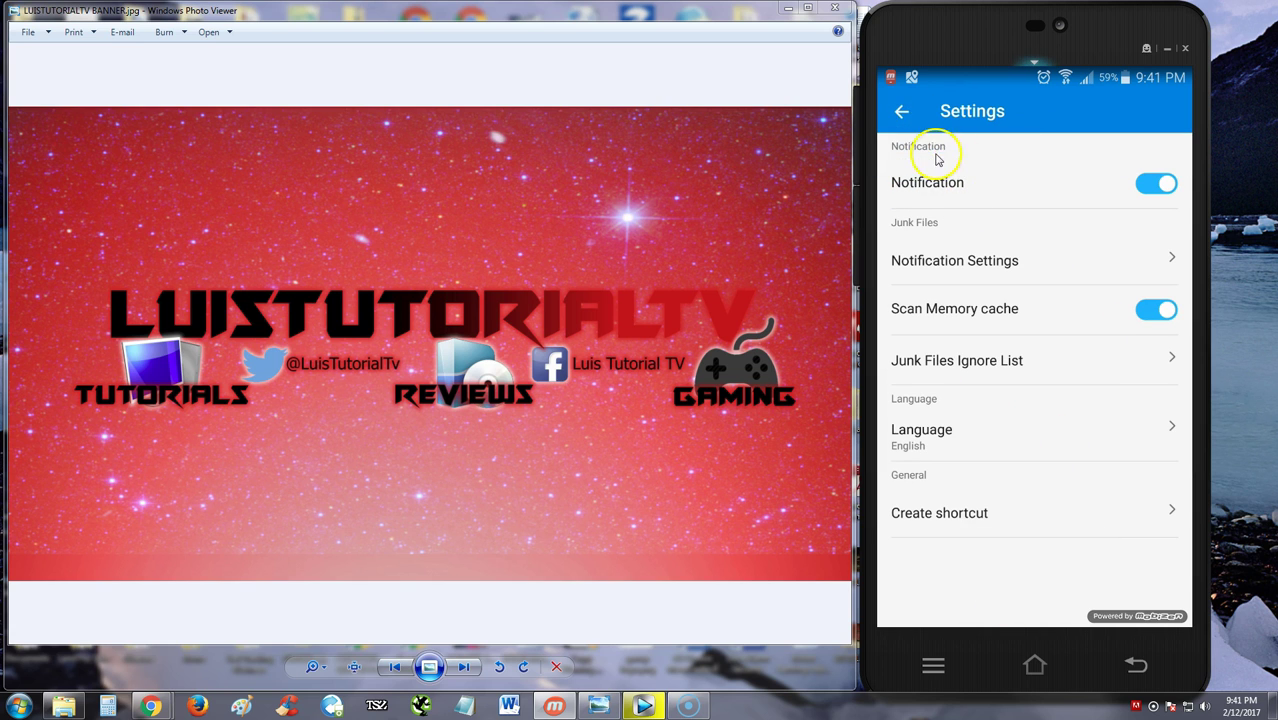
click(901, 112)
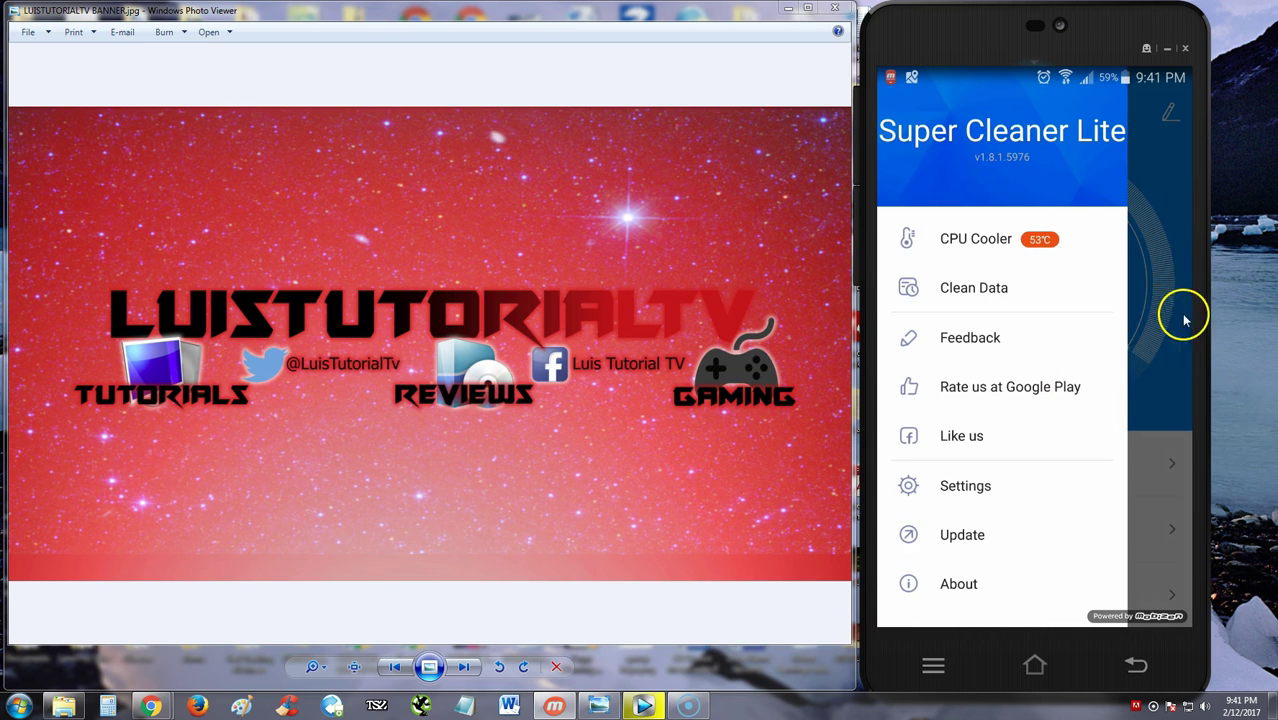
drag(1181, 314, 870, 345)
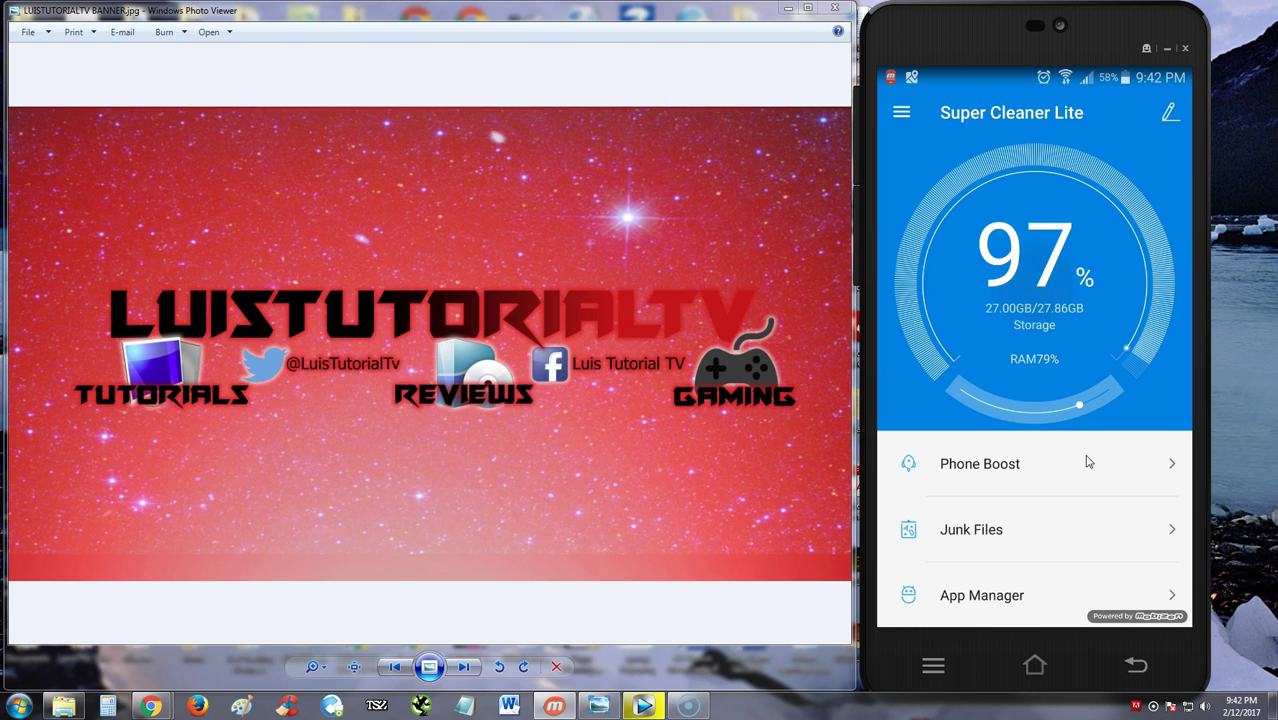
click(1088, 461)
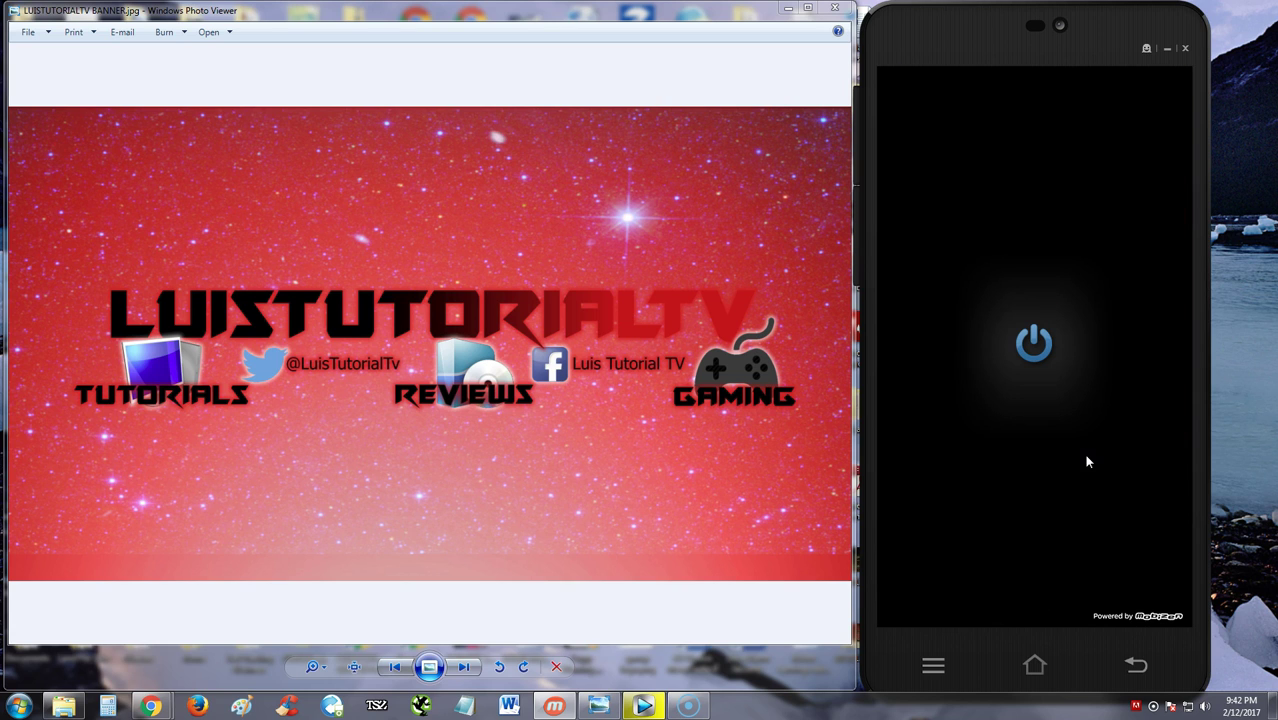